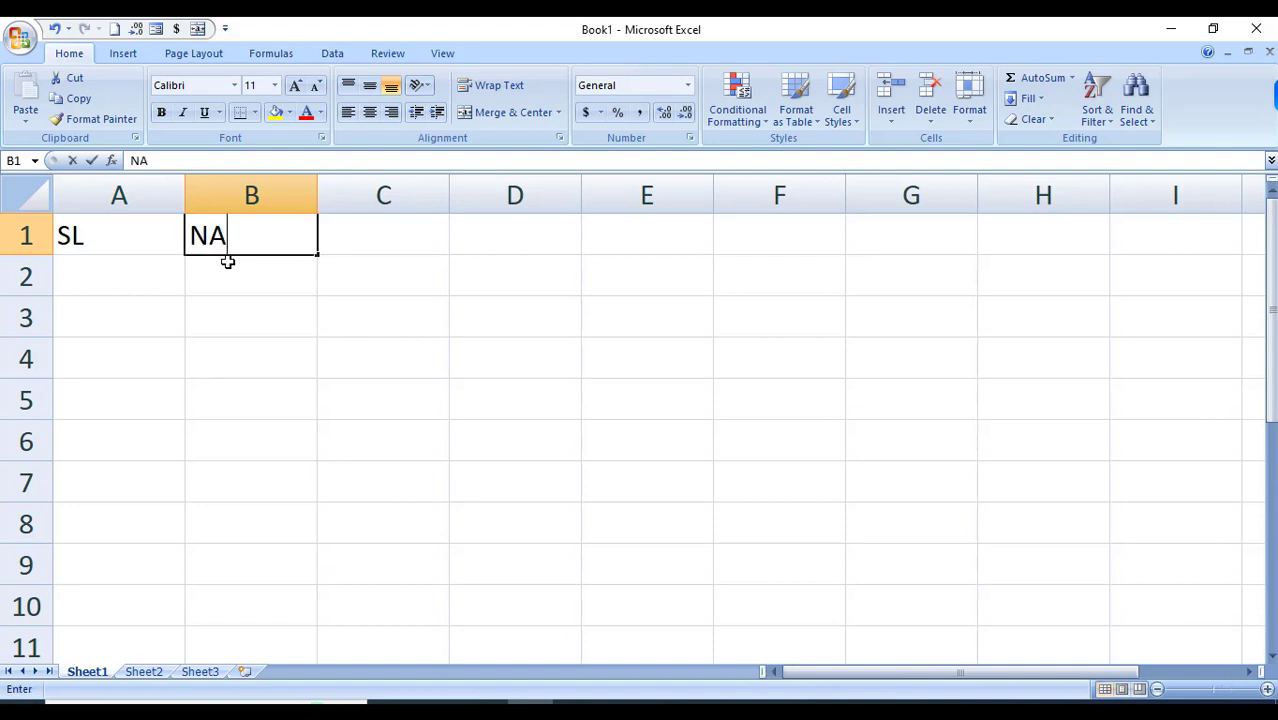
# Step: Enter the headers BNG, ENG, MATH, TOTAL, AVG and RESULT in C1 through H1
pyautogui.press('Tab')
pyautogui.write('BNG')
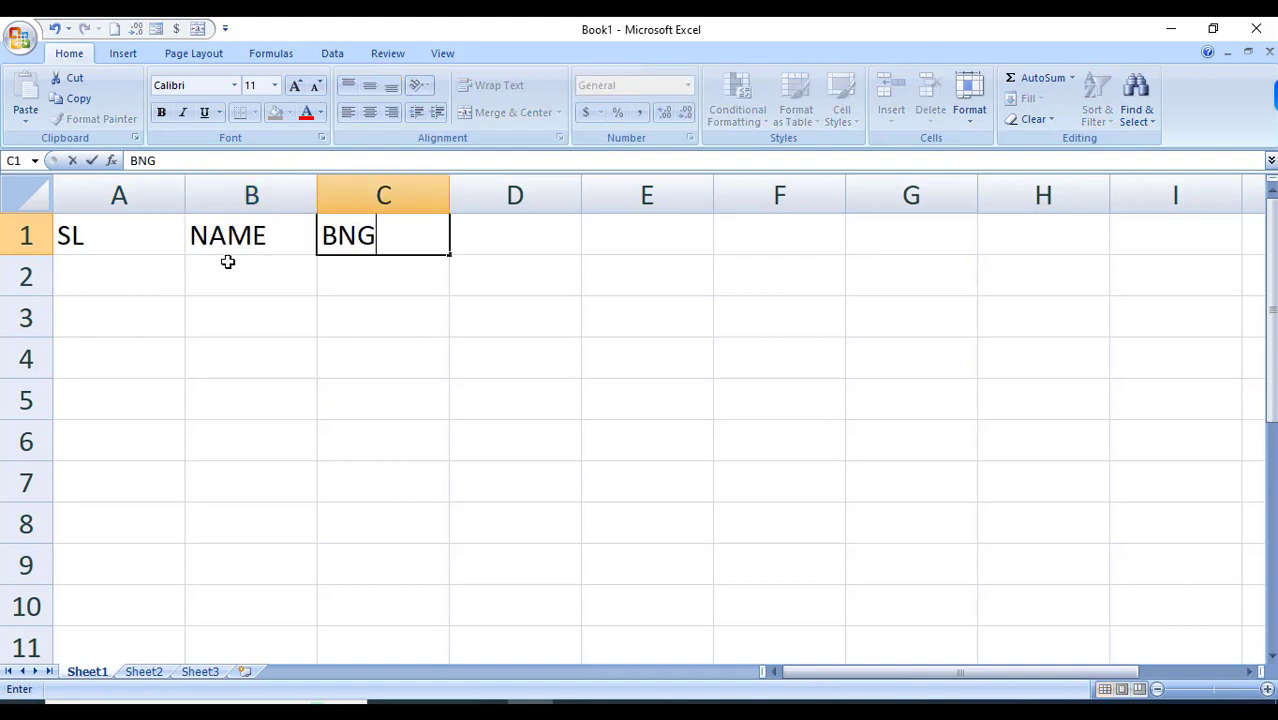
pyautogui.press('Tab')
pyautogui.write('ENG')
pyautogui.press('Tab')
pyautogui.write('MATH')
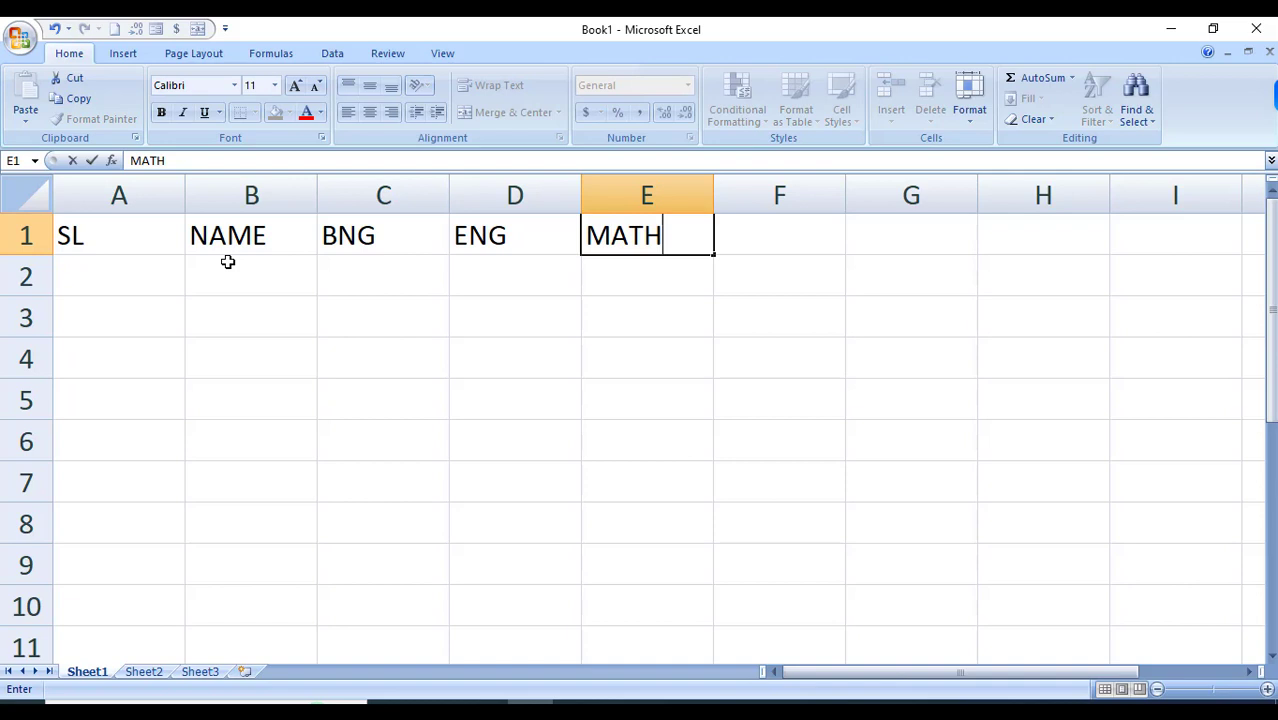
pyautogui.press('Tab')
pyautogui.write('TOTAL')
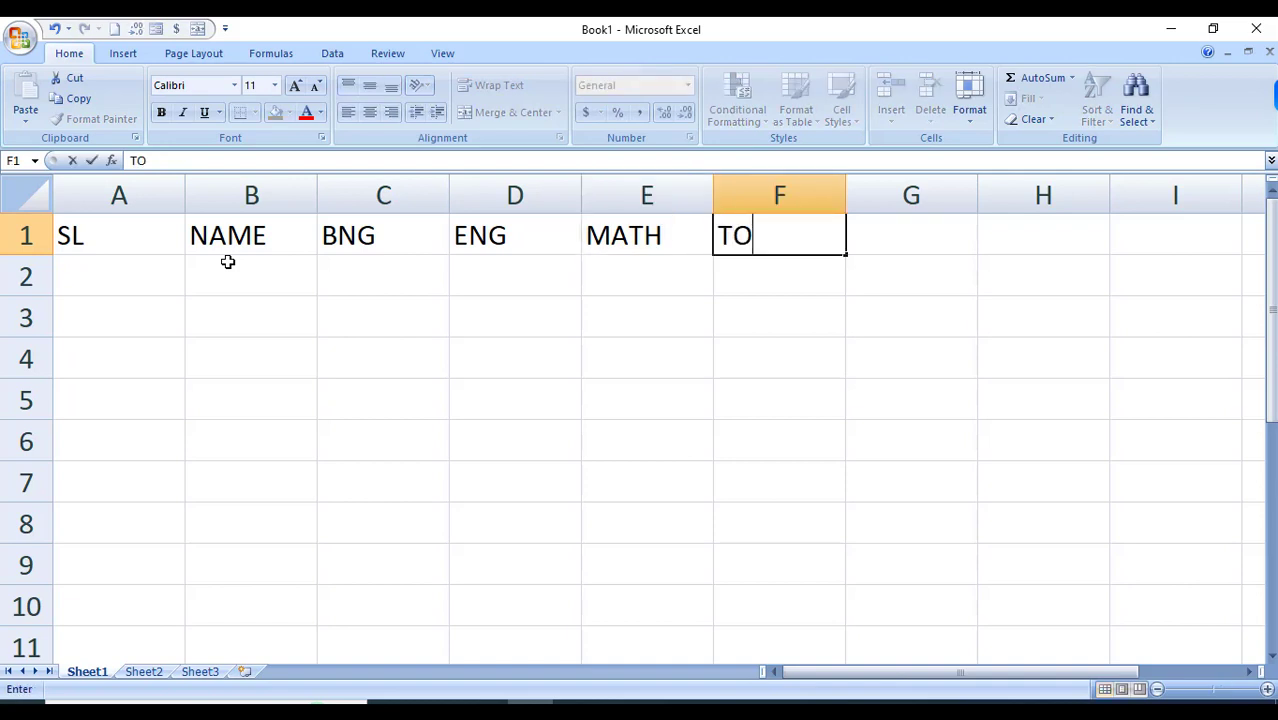
pyautogui.press('Tab')
pyautogui.write('AVG')
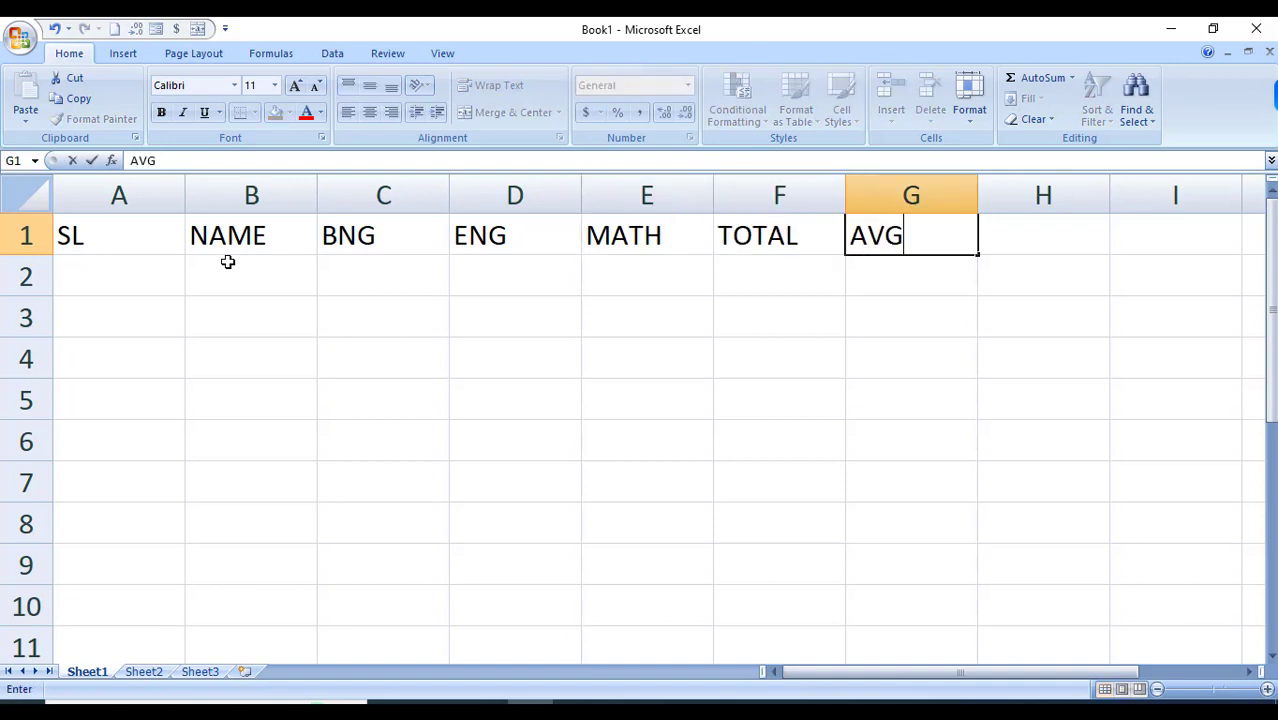
pyautogui.press('Tab')
pyautogui.write('RESULT')
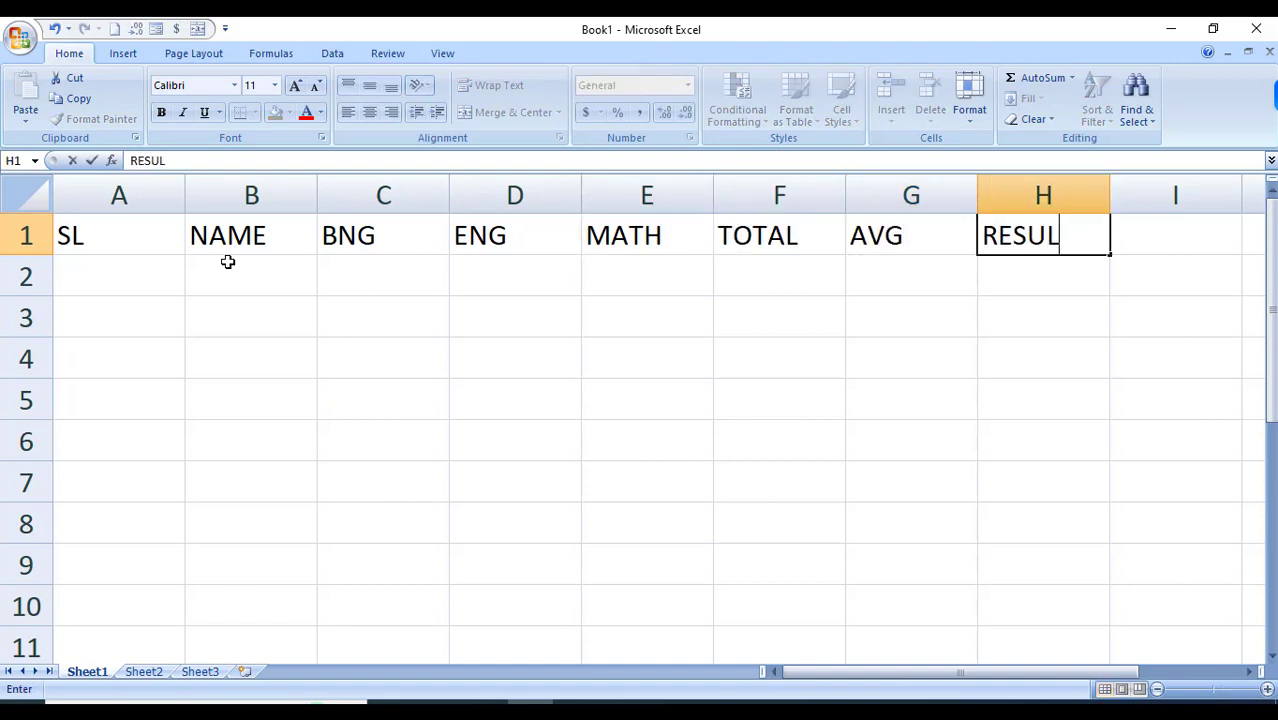
# Step: Number A2:A6 from 1 to 5 and fill the NAME cells B2:B6 with SS
pyautogui.click(132, 270)
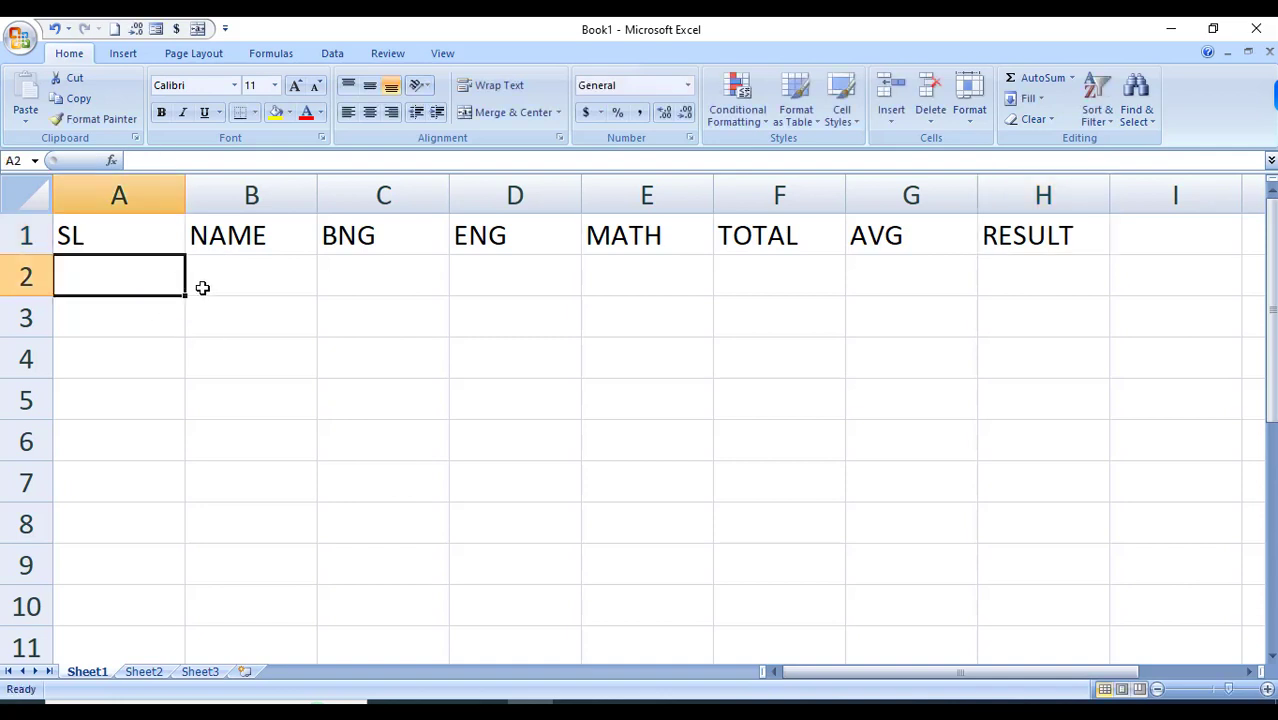
pyautogui.write('1')
pyautogui.moveTo(183, 298); pyautogui.dragTo(193, 465)
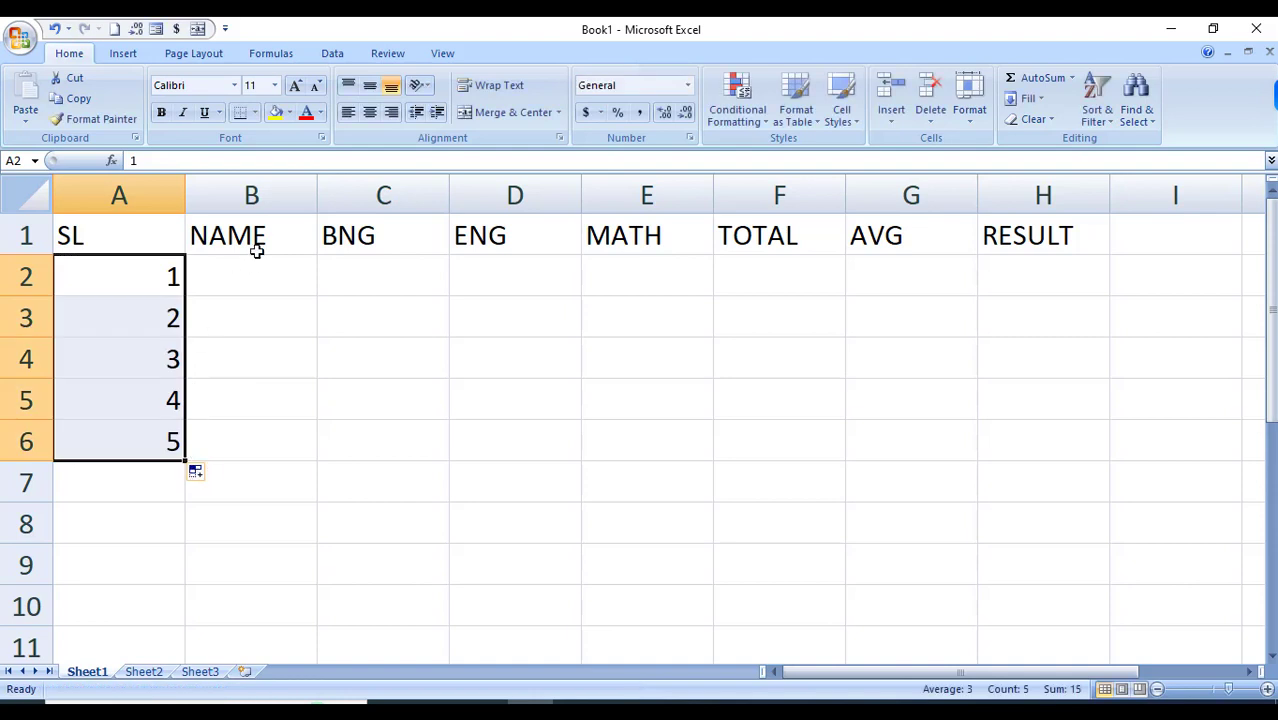
pyautogui.click(267, 281)
pyautogui.write('SS')
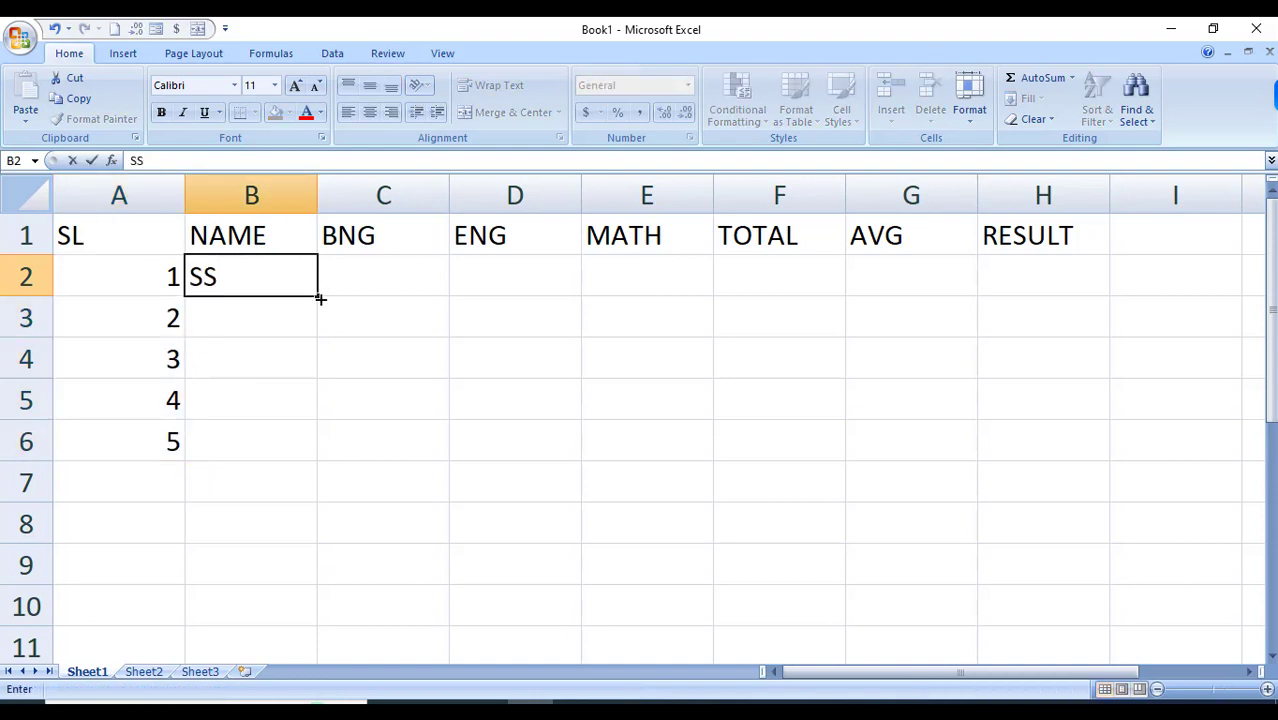
pyautogui.moveTo(317, 296); pyautogui.dragTo(305, 443)
# Step: Fill the subject marks in C2:E6 with the formula =RANDBETWEEN(22,99)
pyautogui.moveTo(377, 286); pyautogui.dragTo(608, 434)
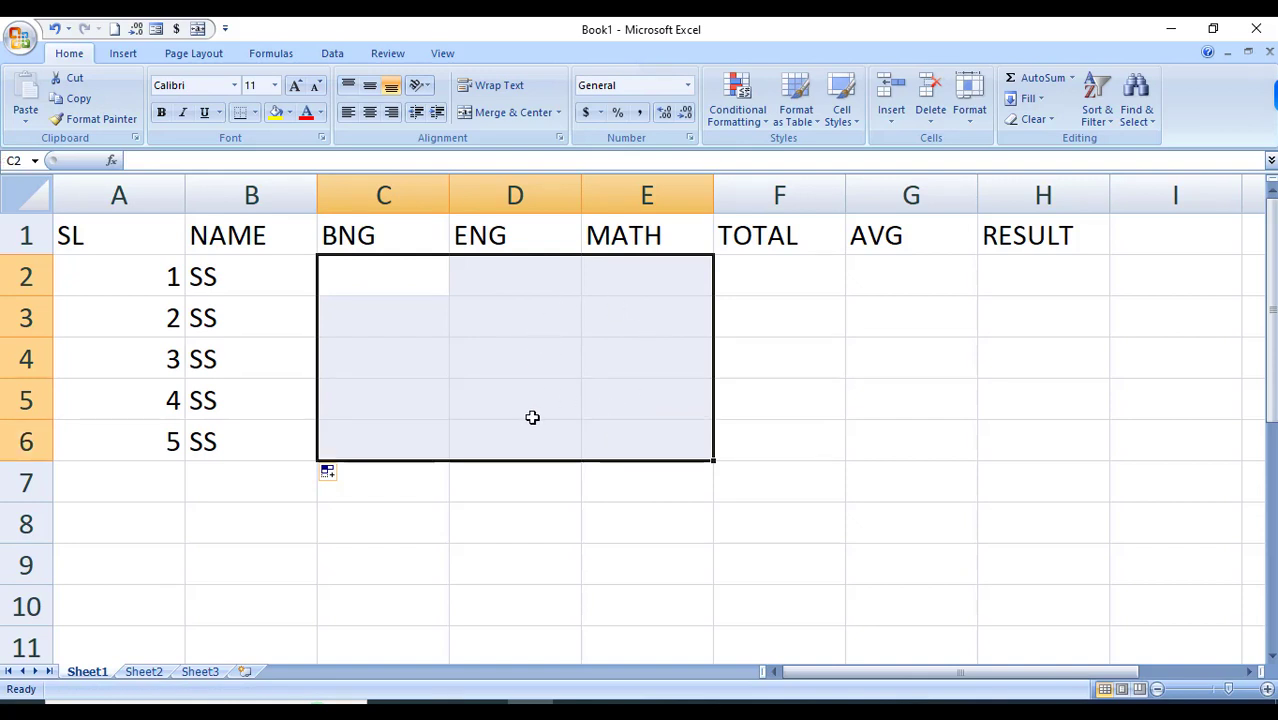
pyautogui.write('=')
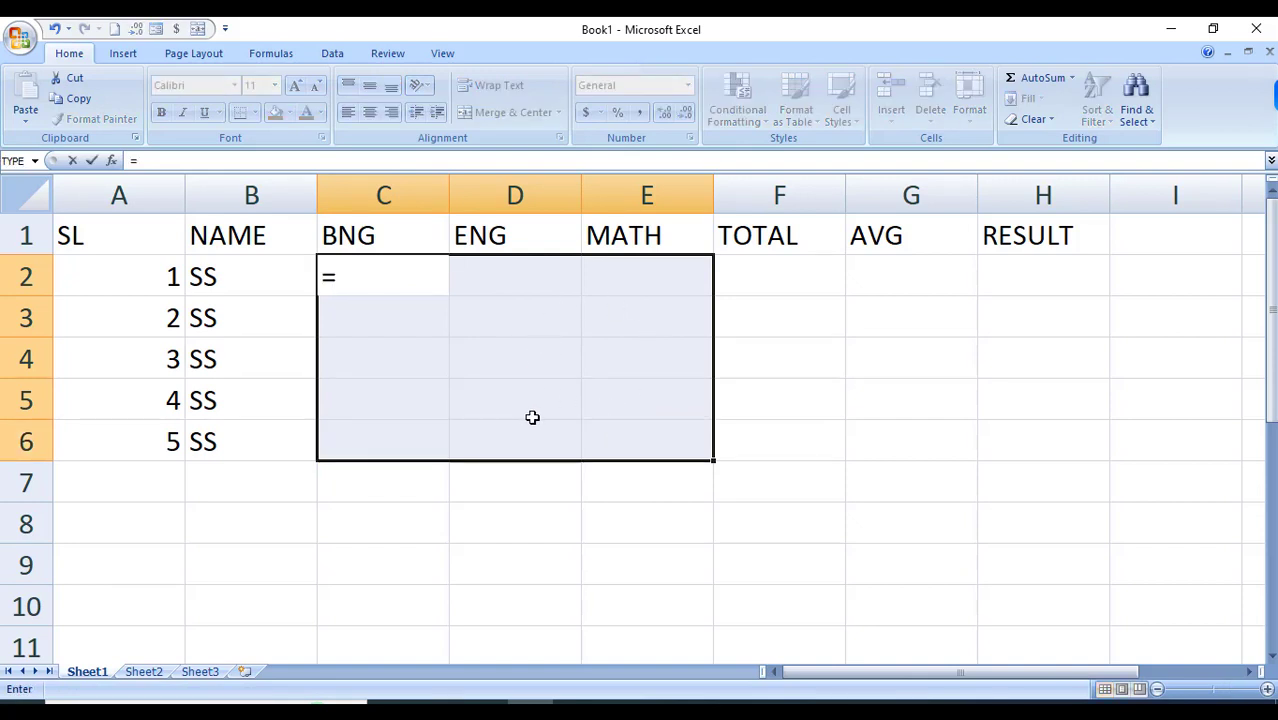
pyautogui.write('RAND')
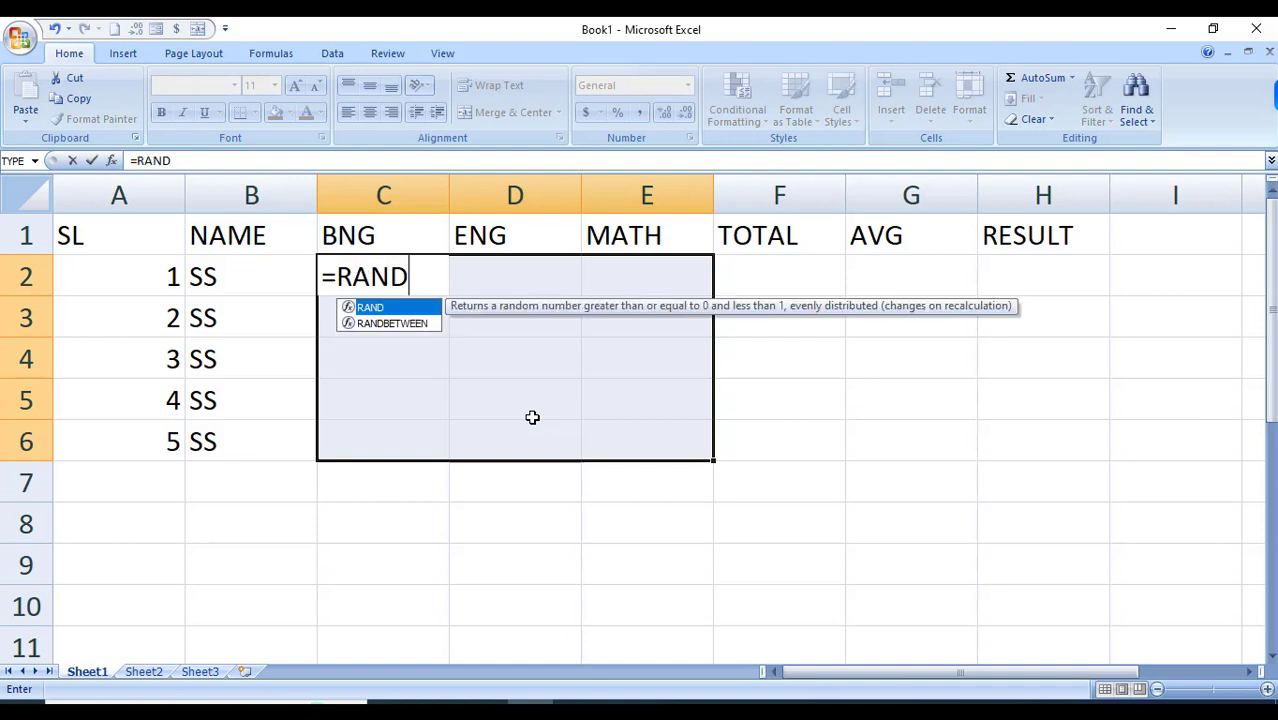
pyautogui.doubleClick(412, 324)
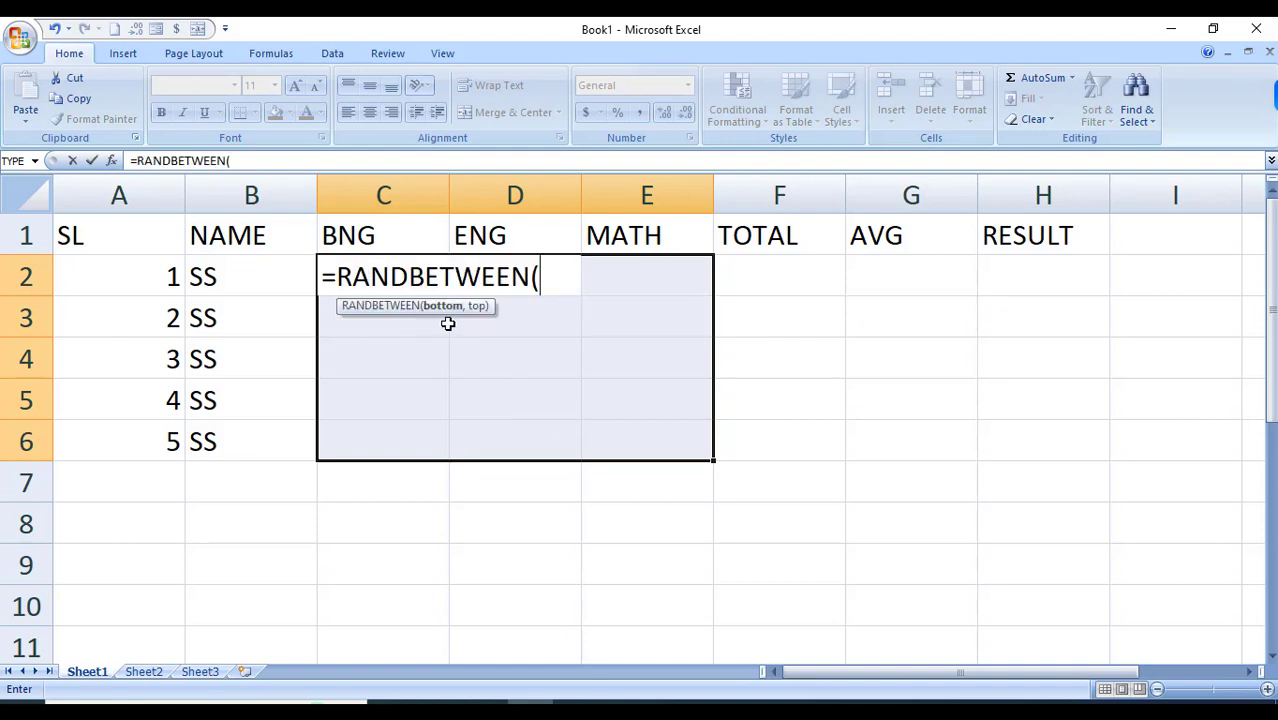
pyautogui.write('22')
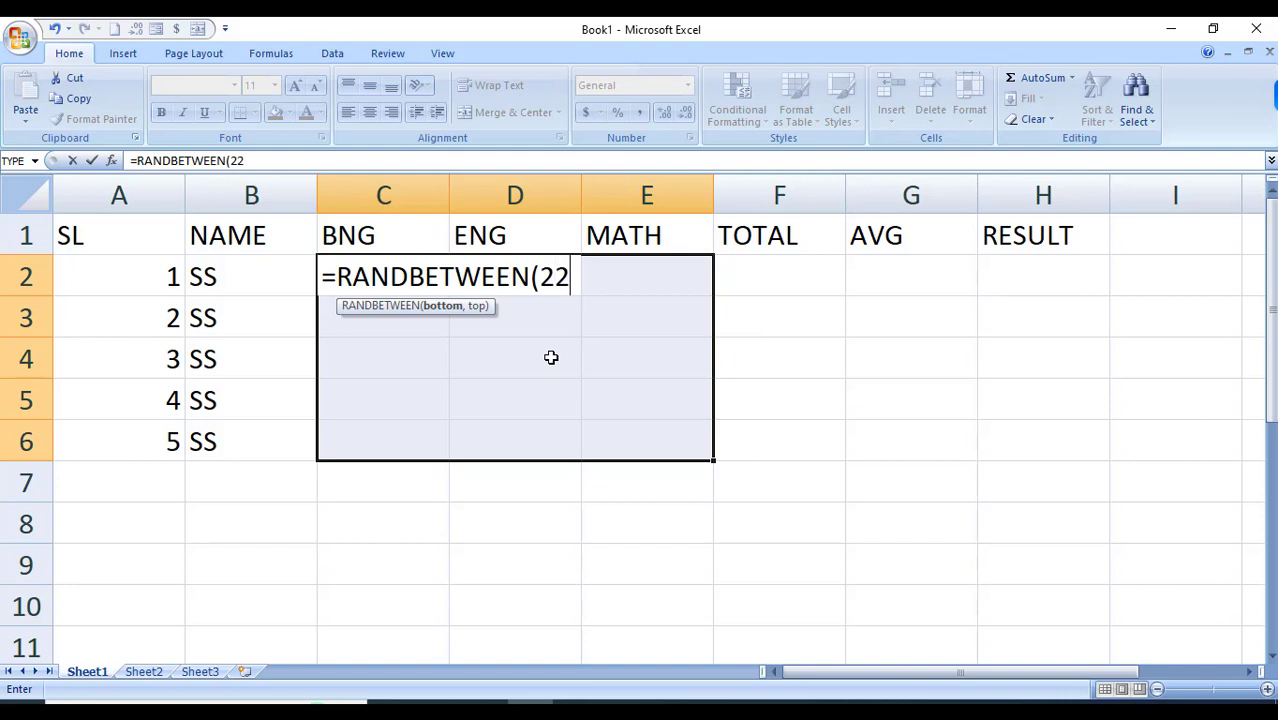
pyautogui.write(',99)')
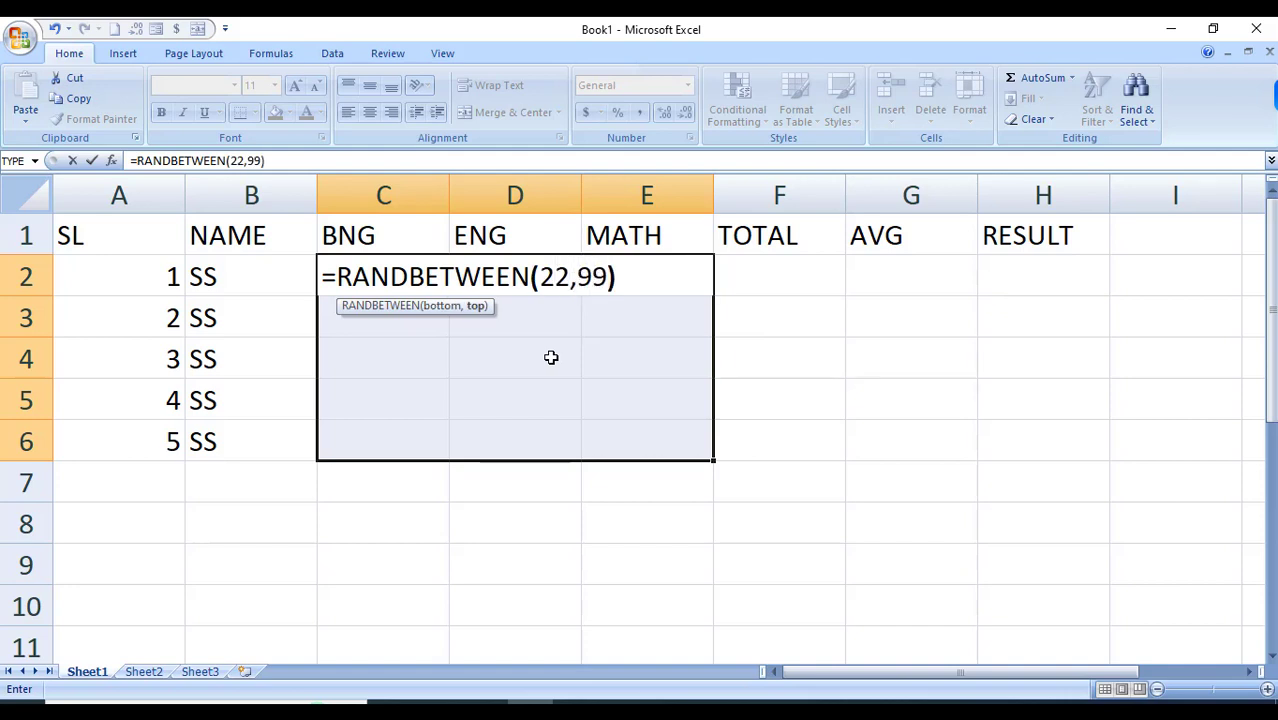
pyautogui.press('Return')
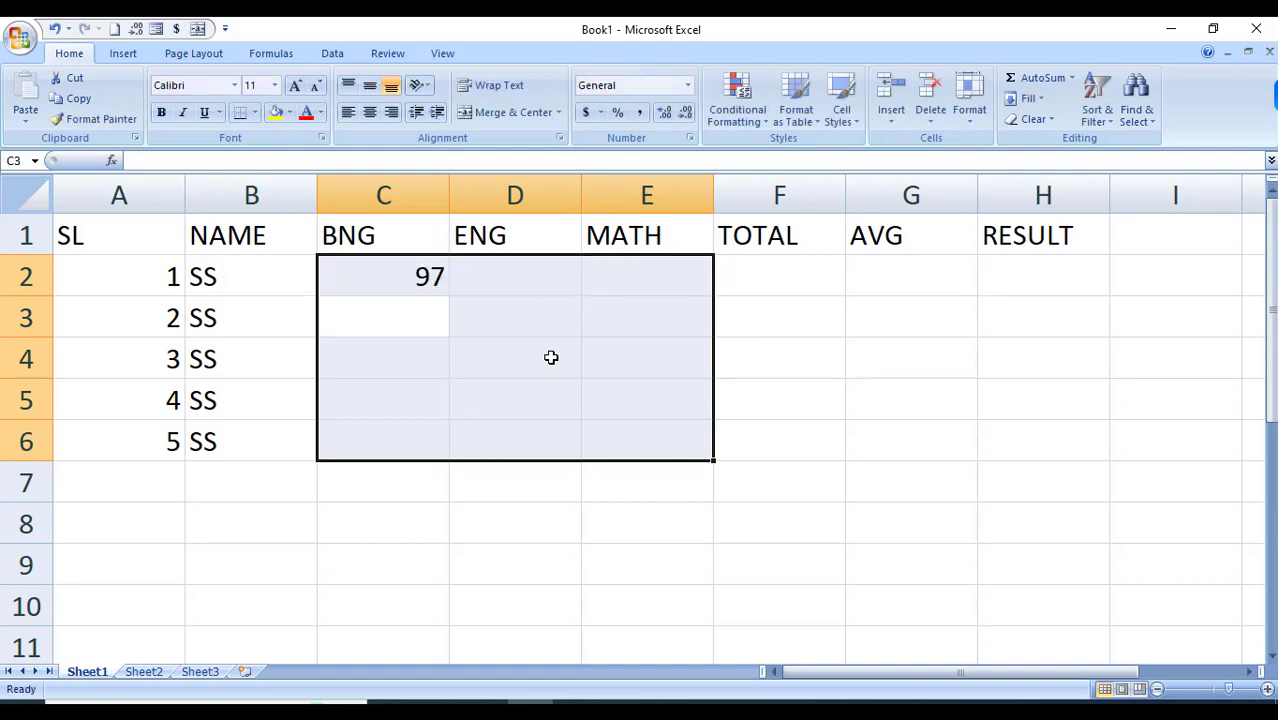
pyautogui.hotkey('ctrl', 'r')
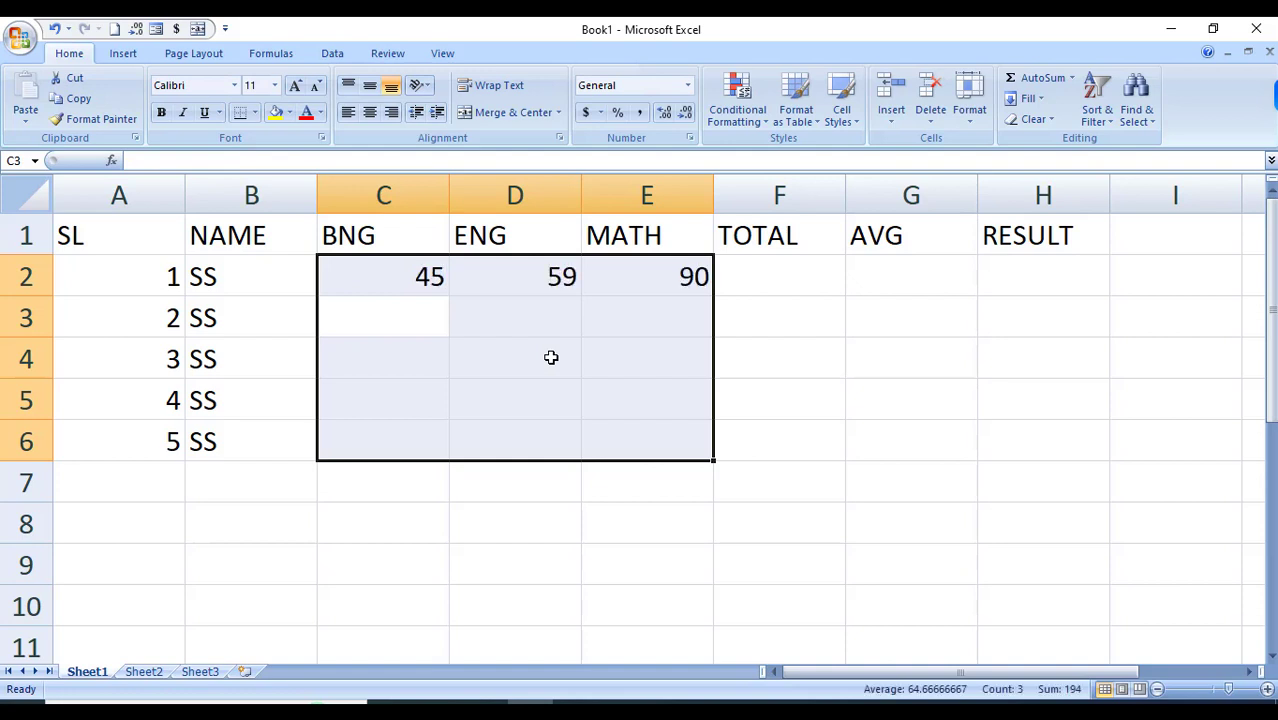
pyautogui.hotkey('ctrl', 'd')
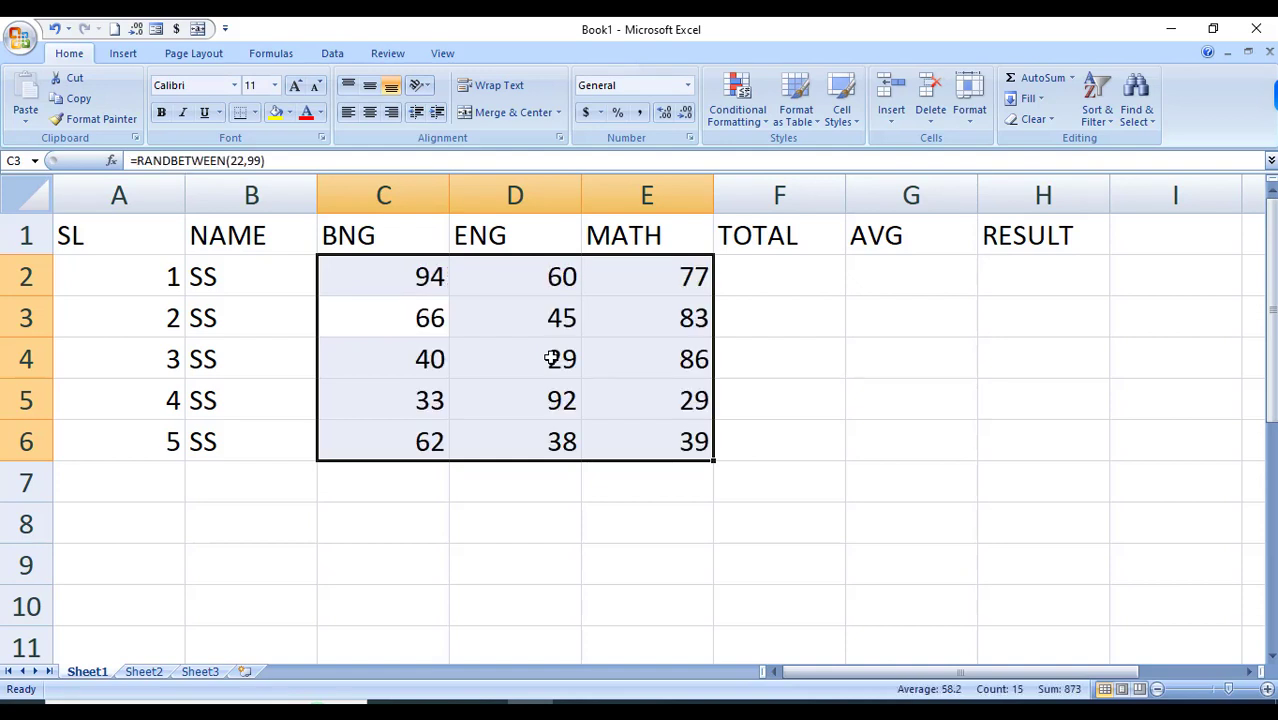
# Step: Recalculate the random marks in C2:E6 a few times and replace their formulas with fixed values in place
pyautogui.press('F9')
pyautogui.press('F9')
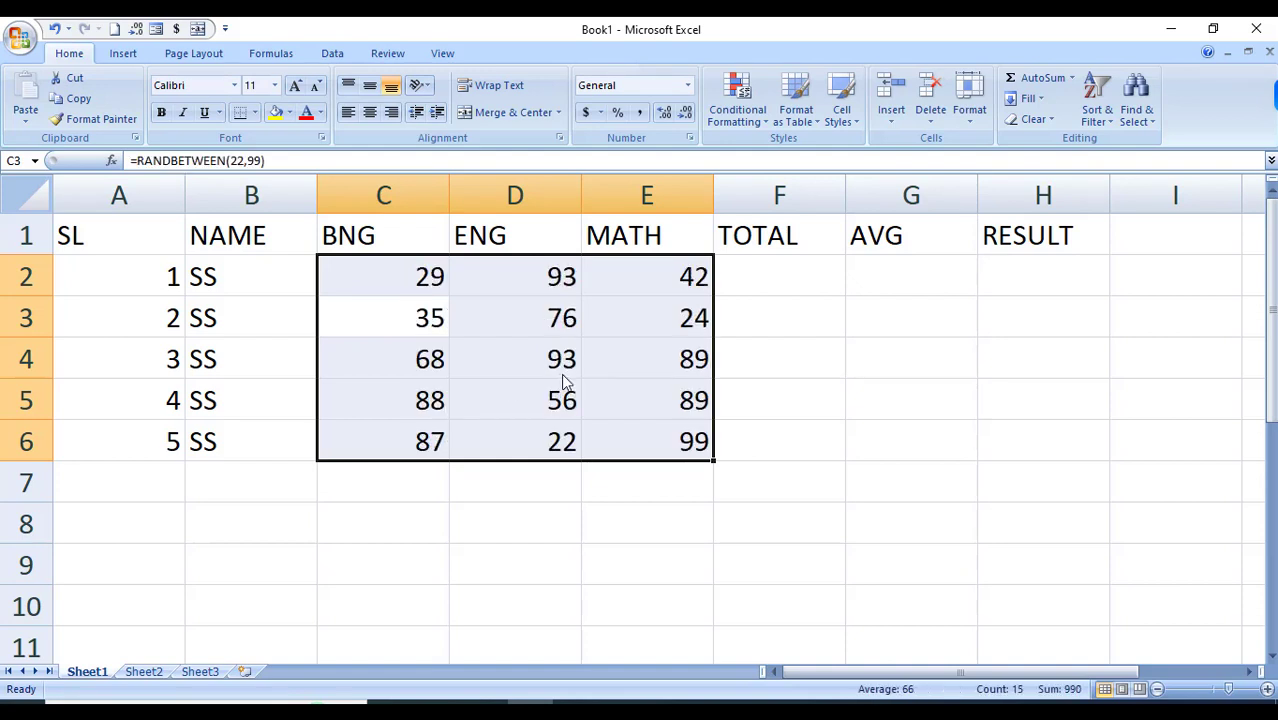
pyautogui.press('F9')
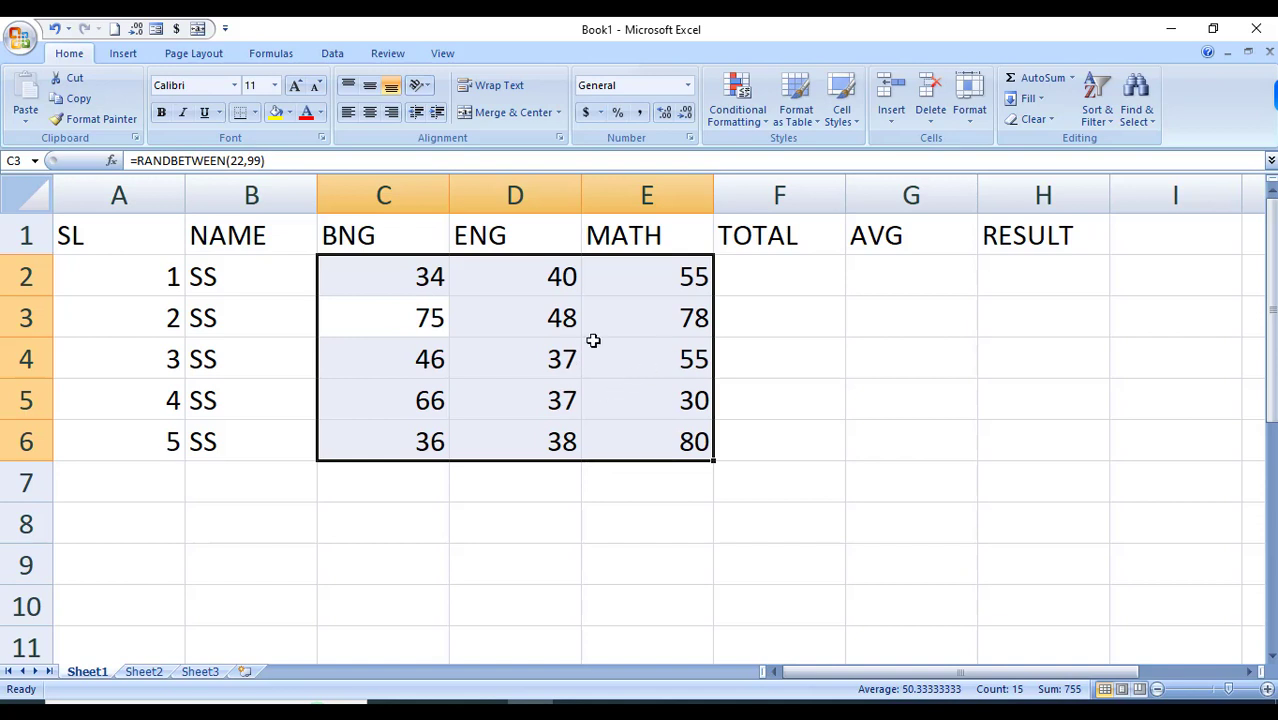
pyautogui.click(72, 98)
pyautogui.click(25, 121)
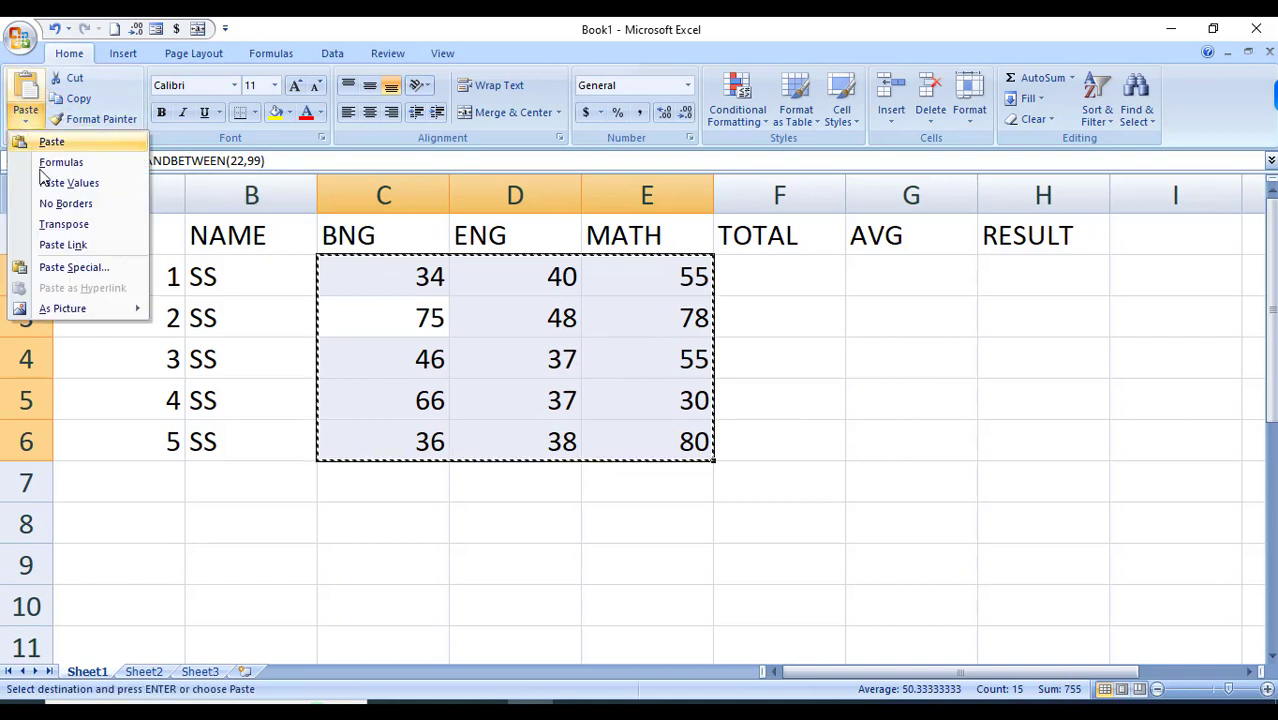
pyautogui.click(379, 528)
pyautogui.click(25, 121)
pyautogui.click(60, 179)
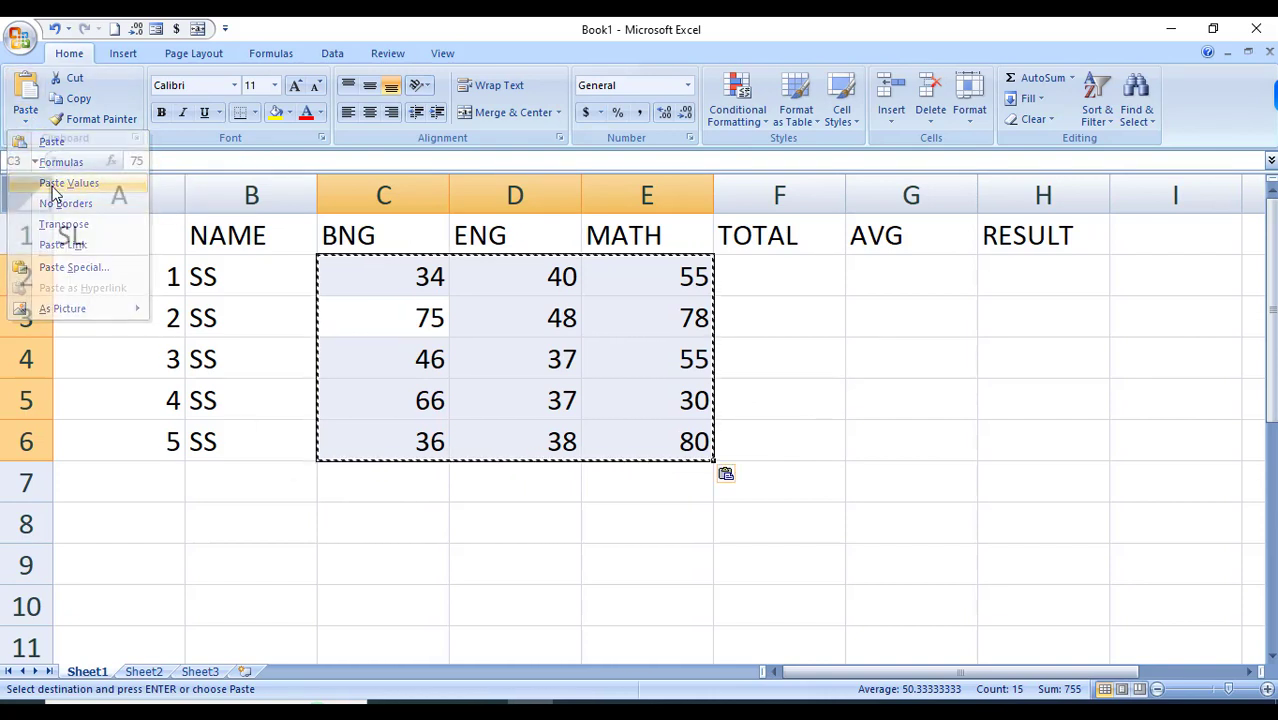
pyautogui.click(491, 578)
pyautogui.press('Escape')
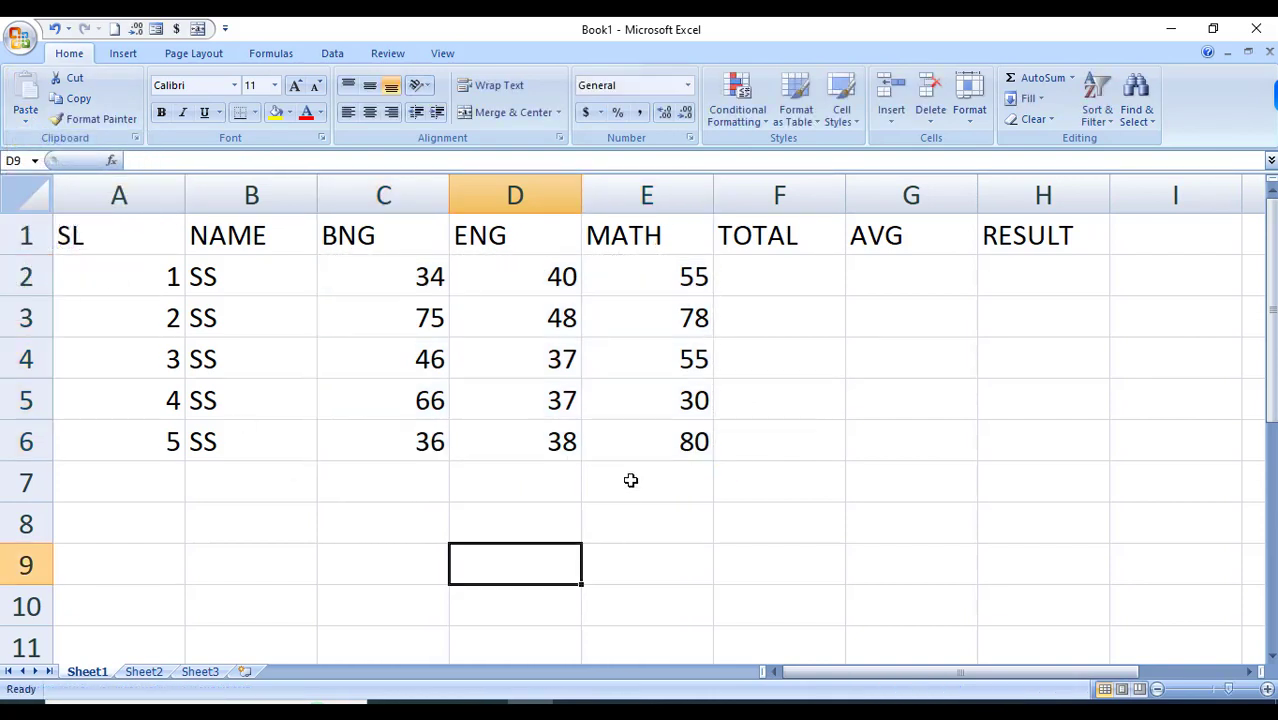
pyautogui.click(814, 566)
pyautogui.click(796, 285)
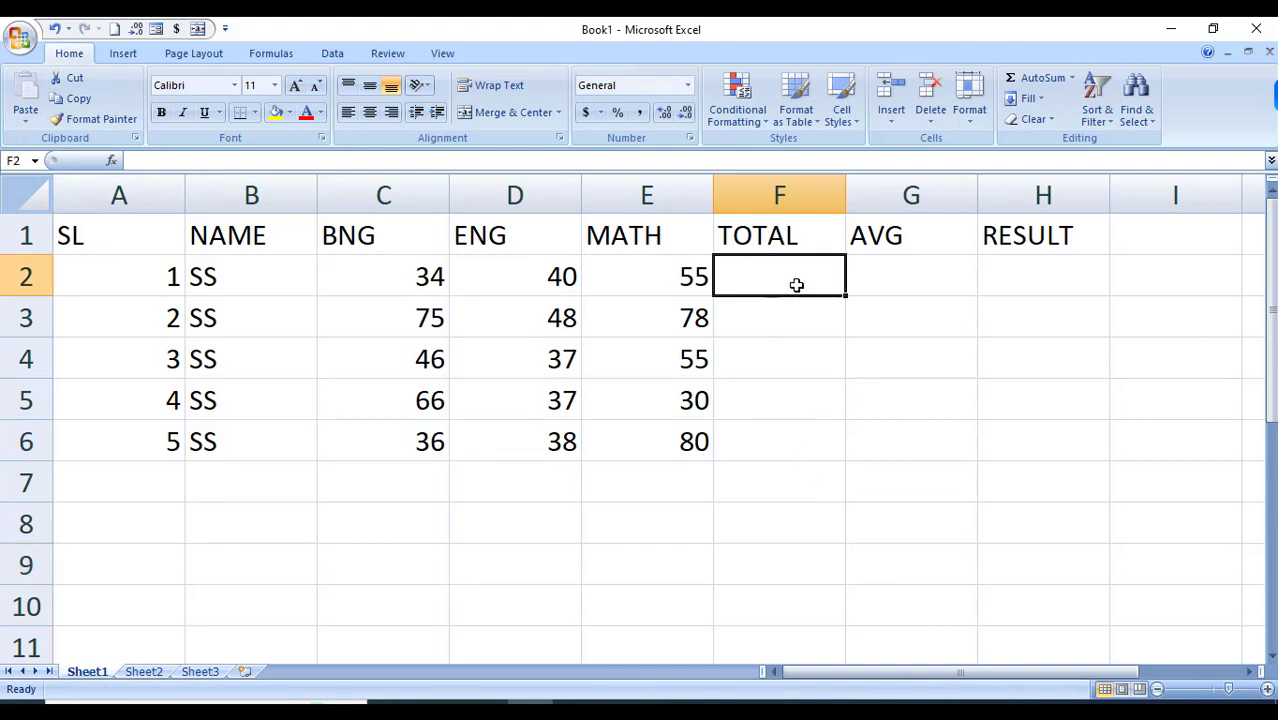
pyautogui.click(911, 281)
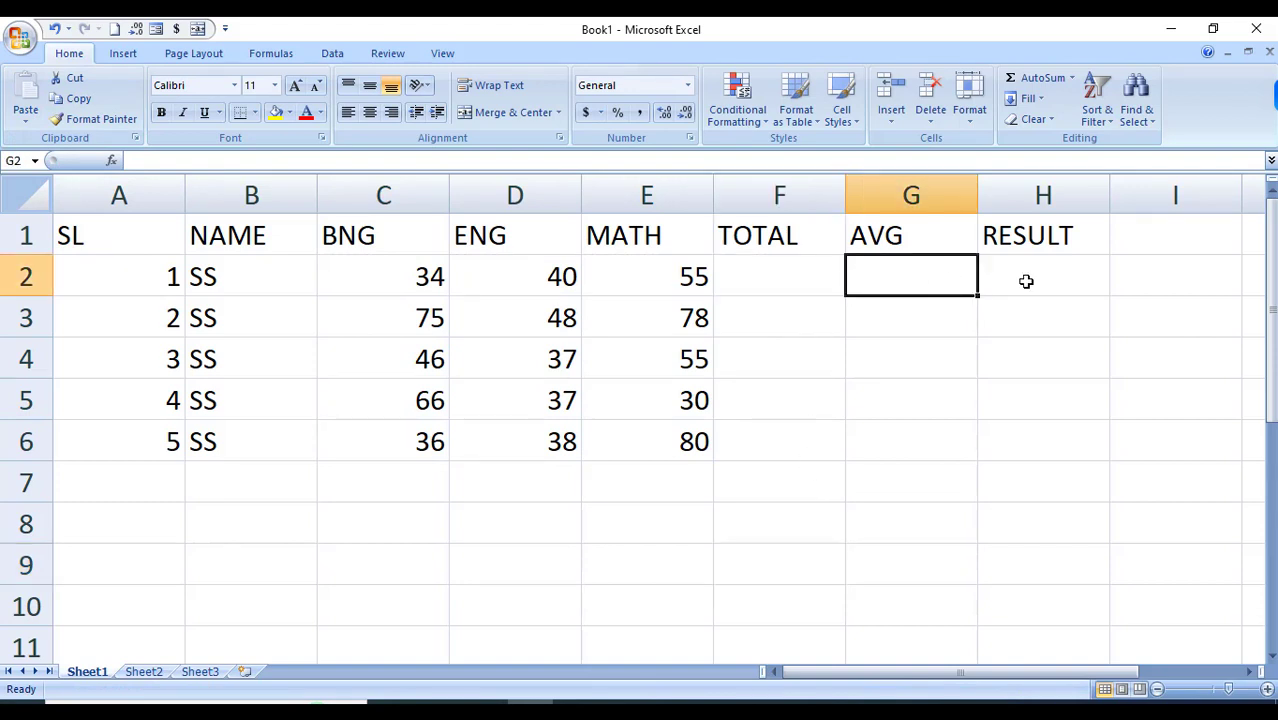
pyautogui.click(1027, 280)
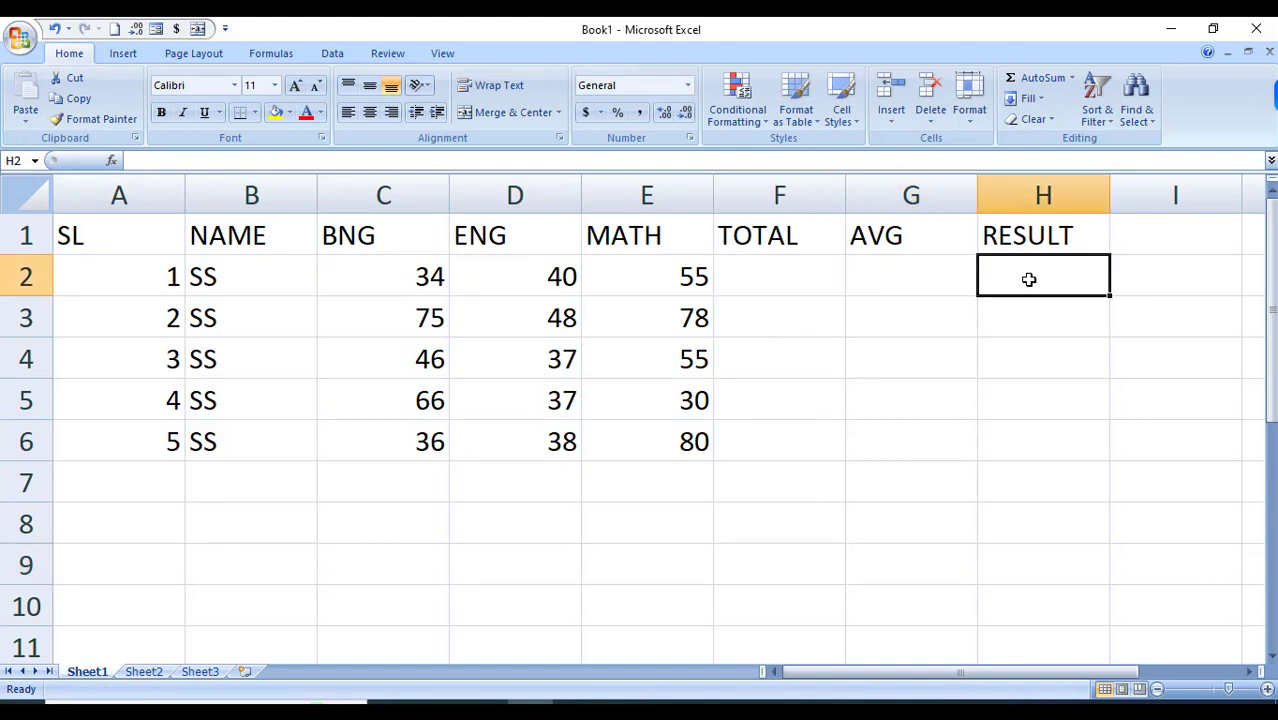
pyautogui.click(146, 282)
pyautogui.click(382, 288)
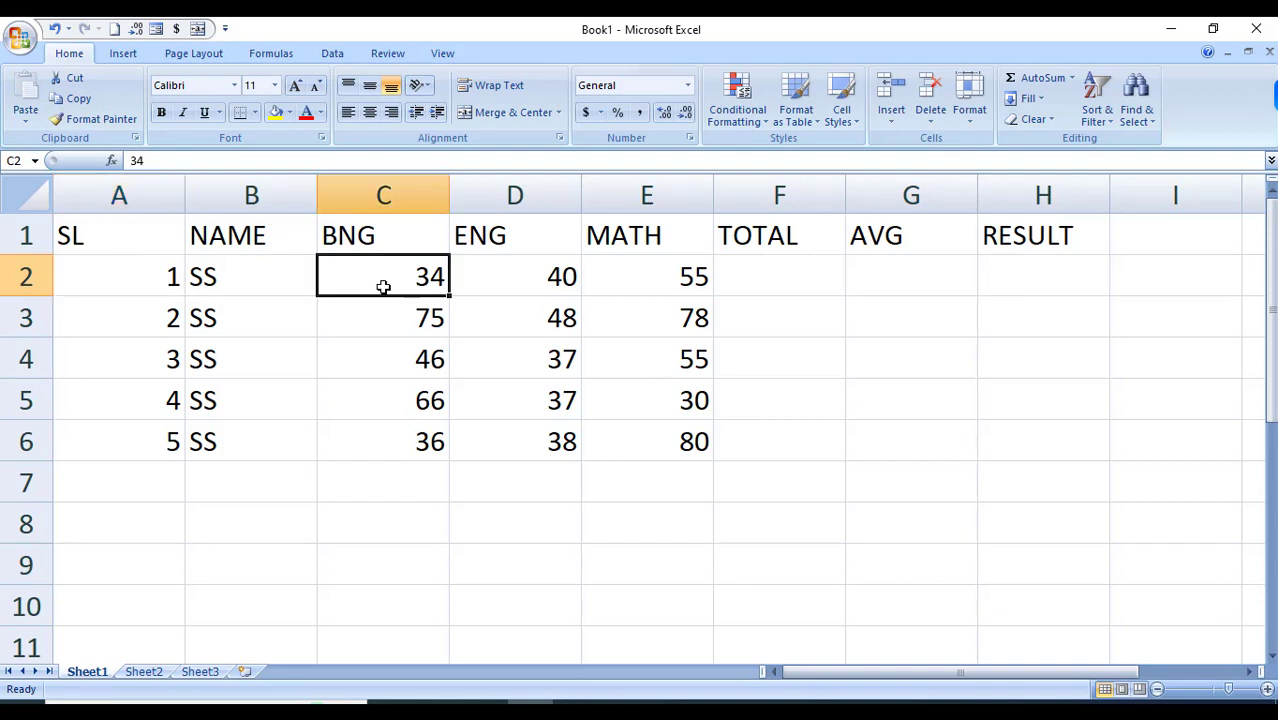
pyautogui.click(528, 288)
pyautogui.click(607, 281)
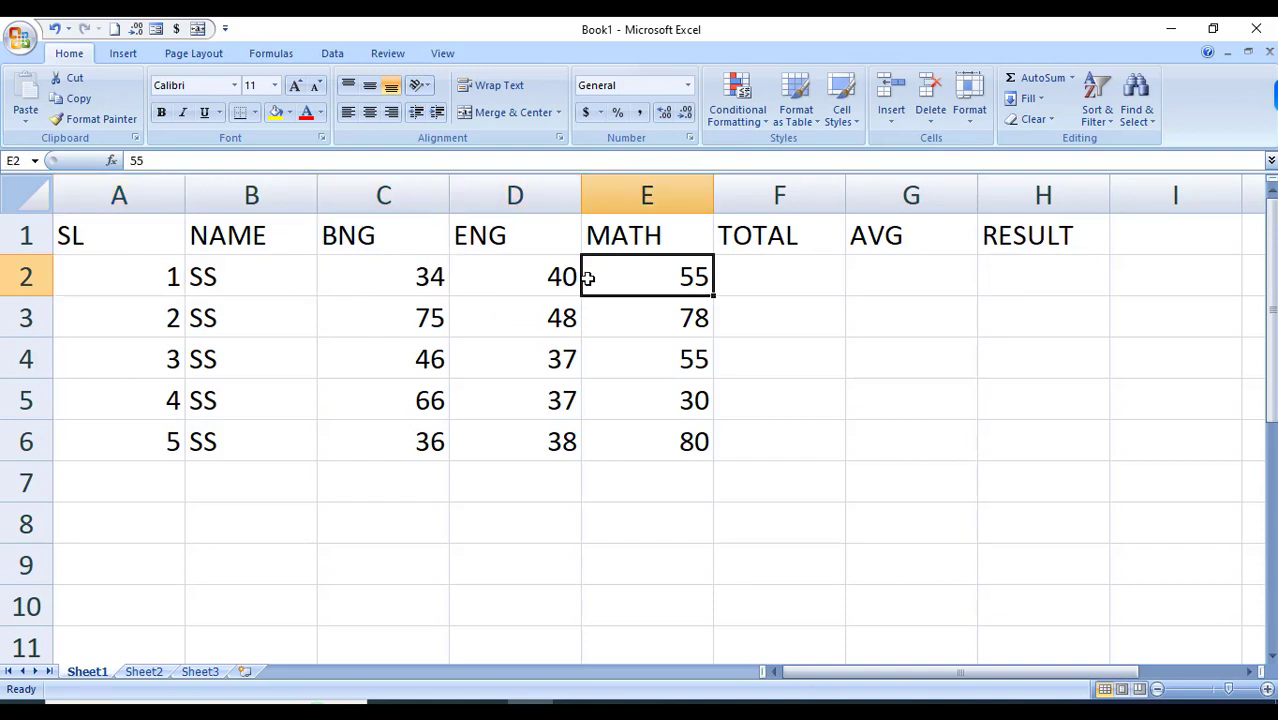
pyautogui.click(781, 271)
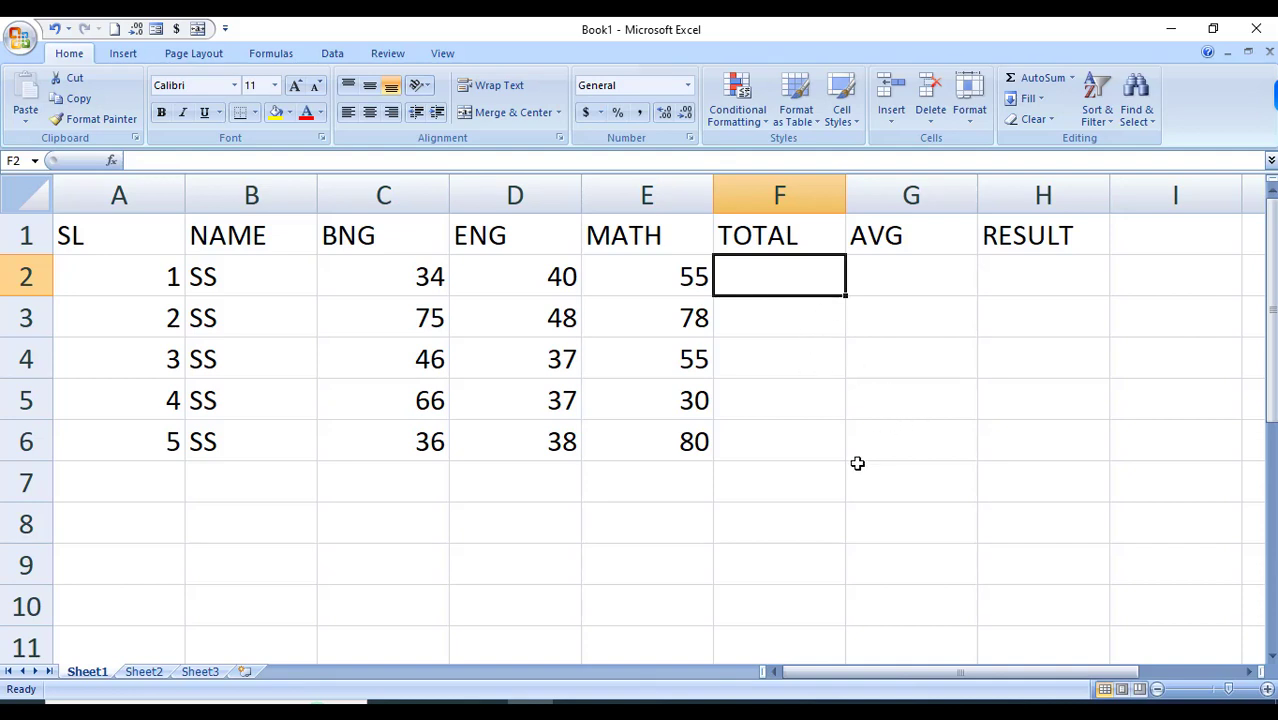
pyautogui.click(828, 440)
# Step: Total the first row's marks in F2 with =SUM(C2:E2), and clear the cell again
pyautogui.click(792, 280)
pyautogui.write('=')
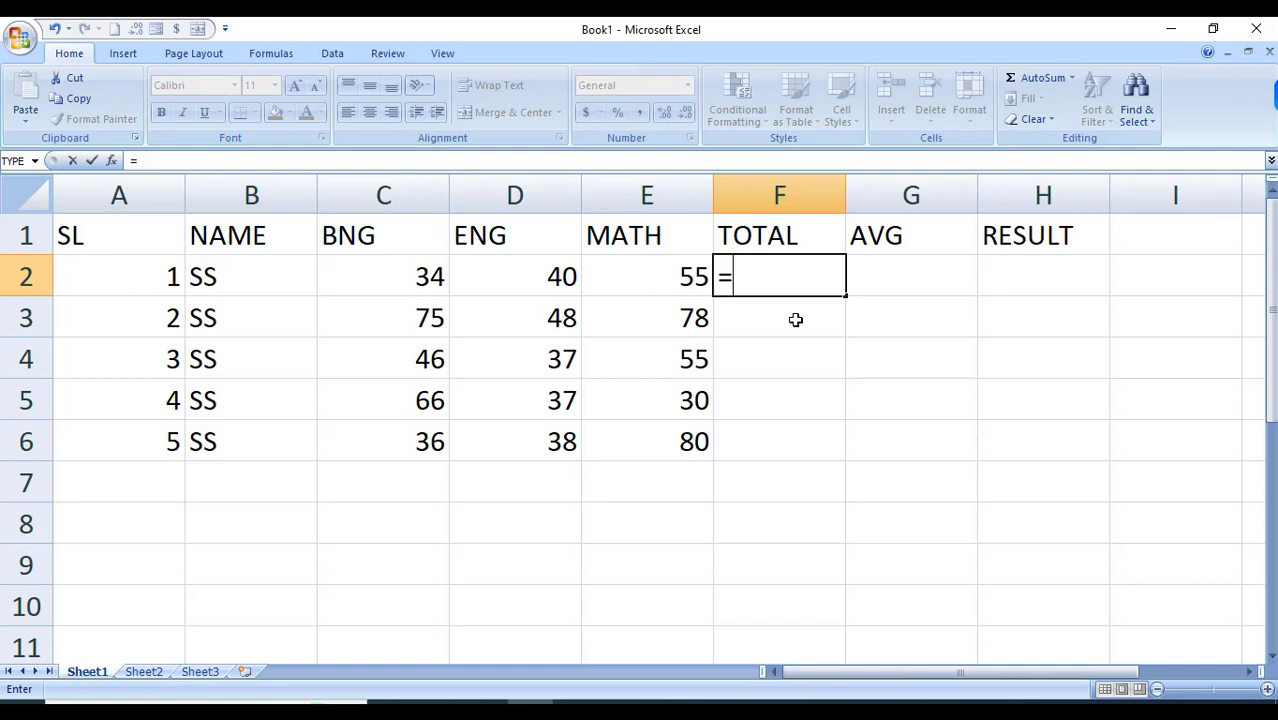
pyautogui.write('SUM(')
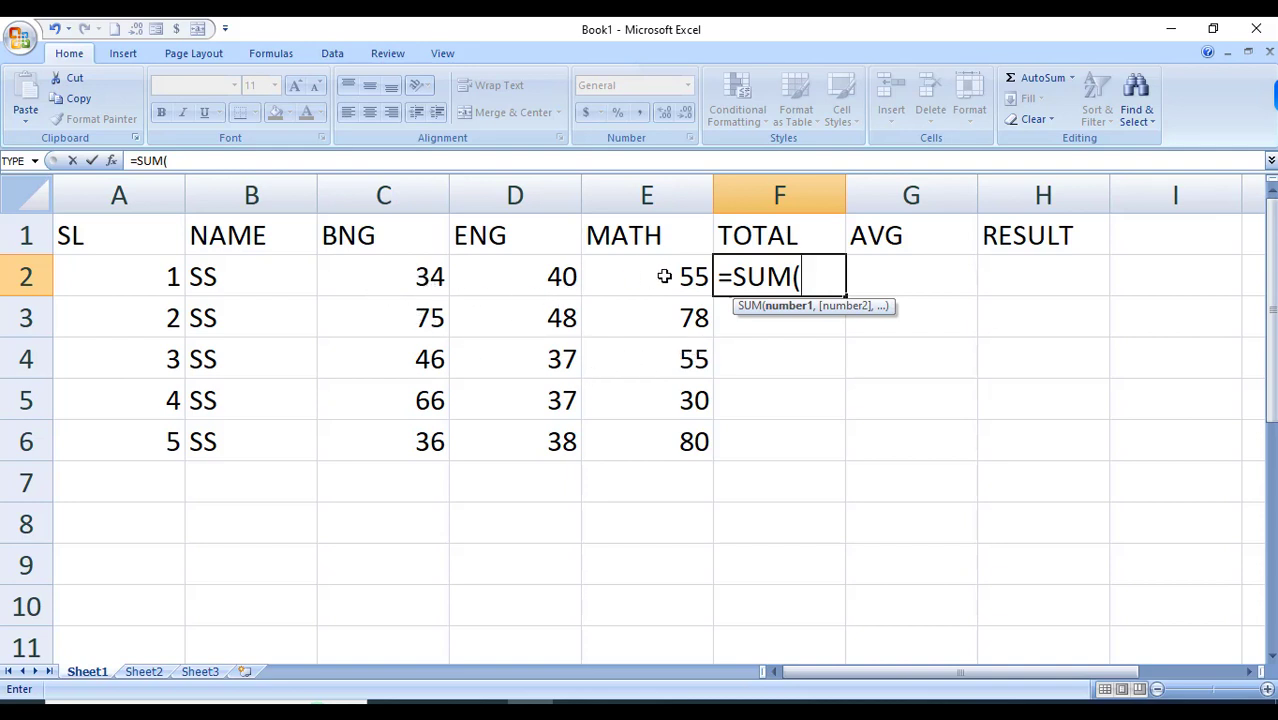
pyautogui.moveTo(400, 286); pyautogui.dragTo(665, 281)
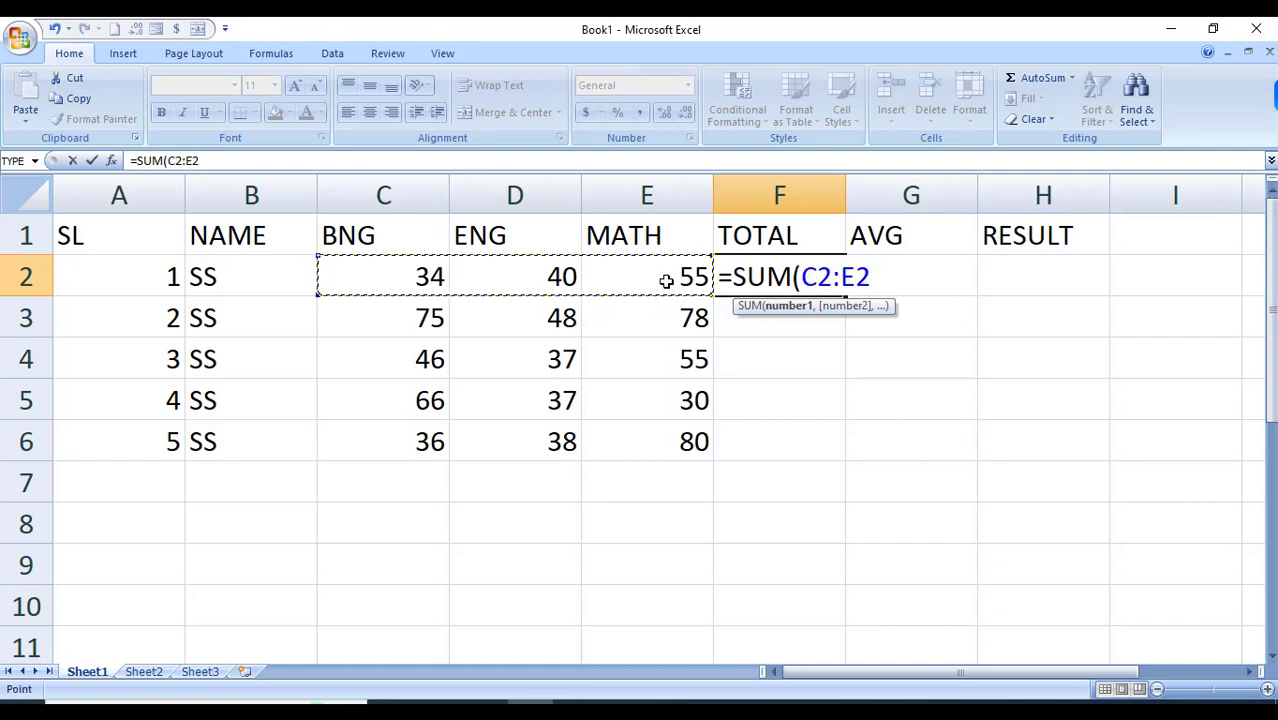
pyautogui.write(')')
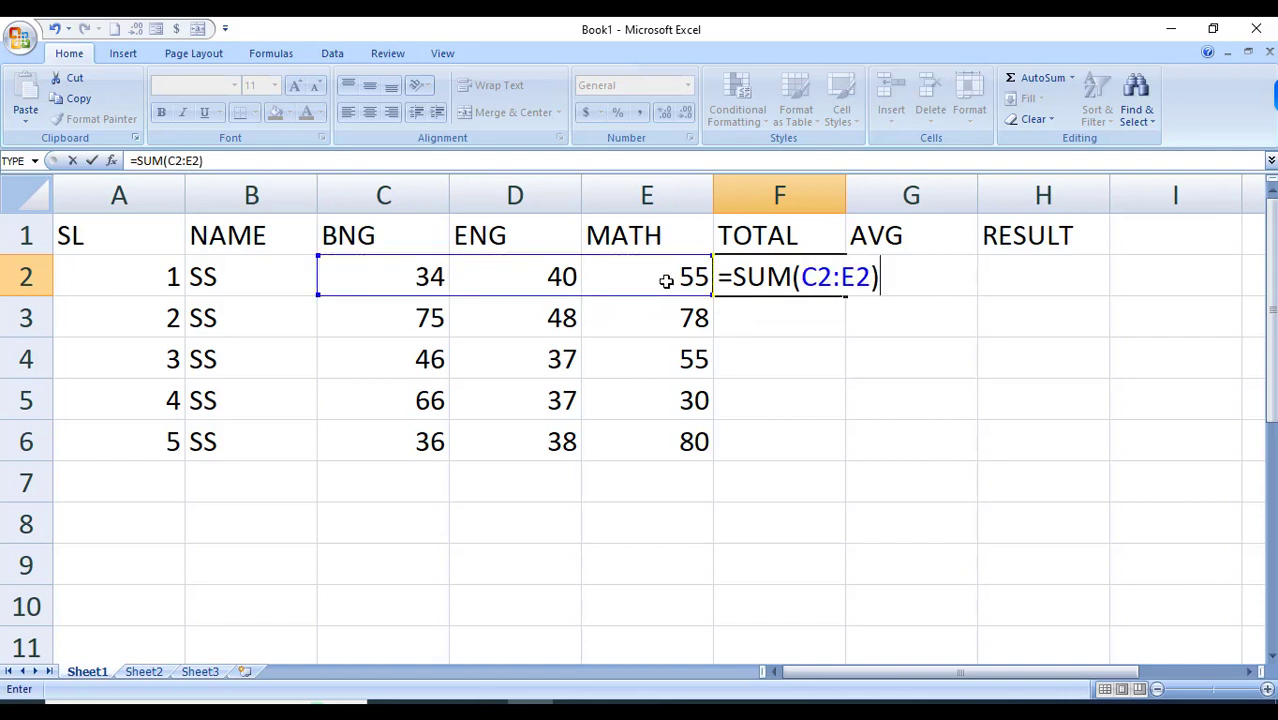
pyautogui.press('Return')
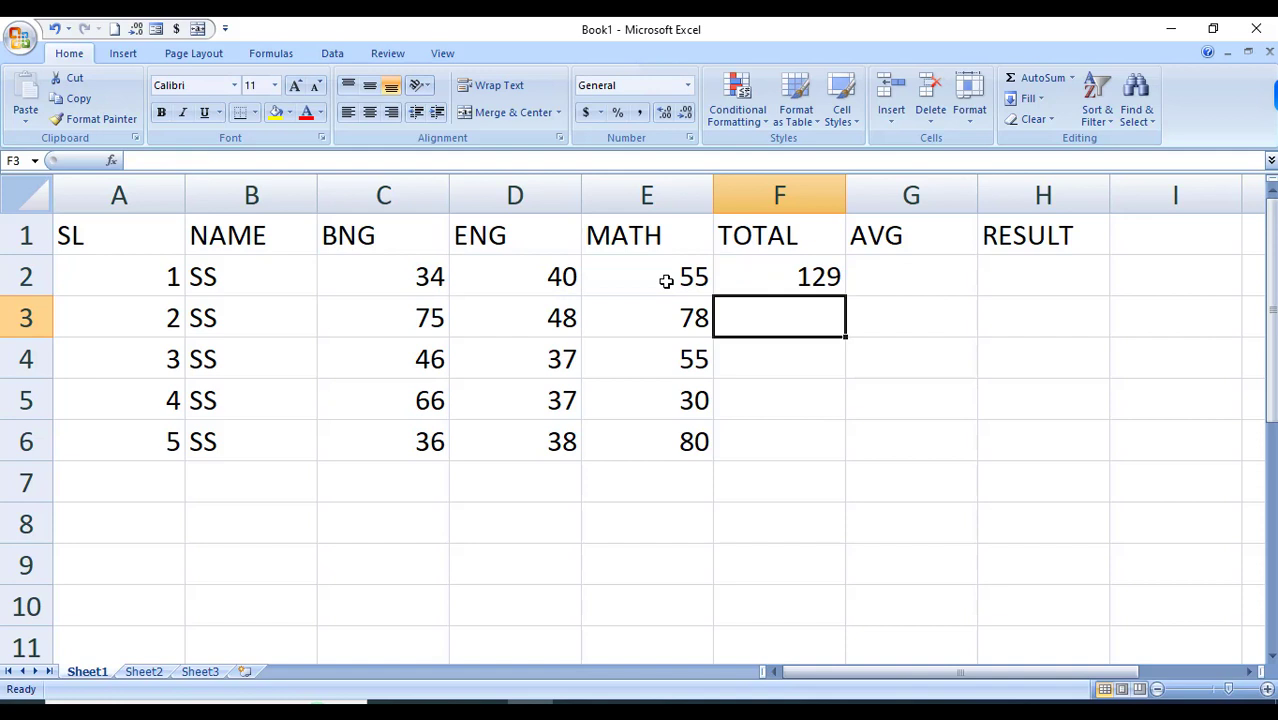
pyautogui.click(794, 274)
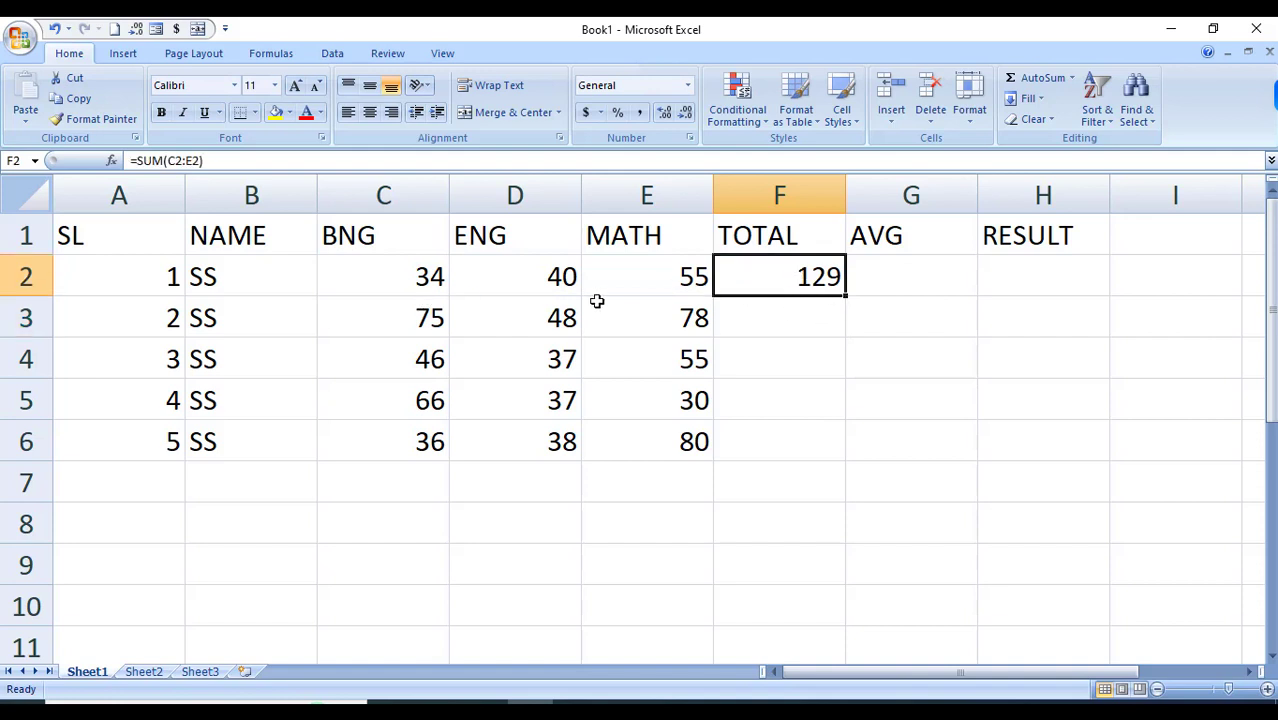
pyautogui.press('Delete')
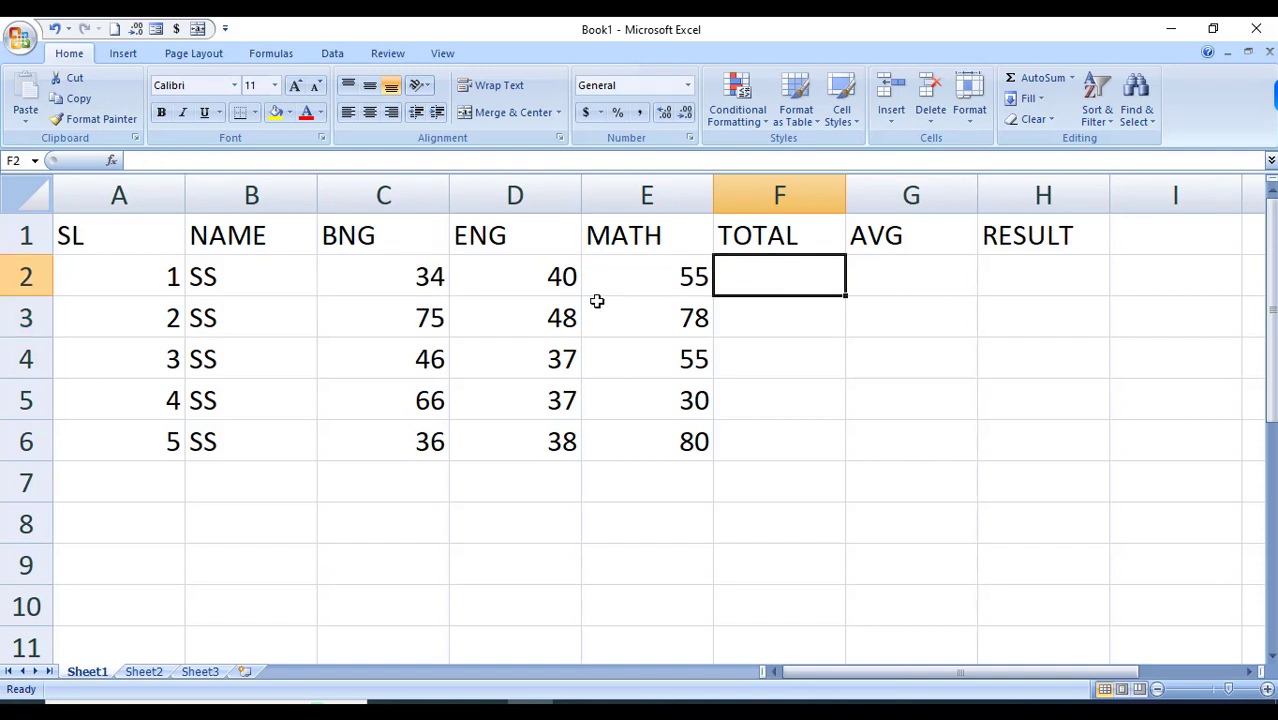
# Step: Insert an AutoSum of the first student's marks C2:E2 in F2, and clear the cell again
pyautogui.click(785, 370)
pyautogui.click(775, 281)
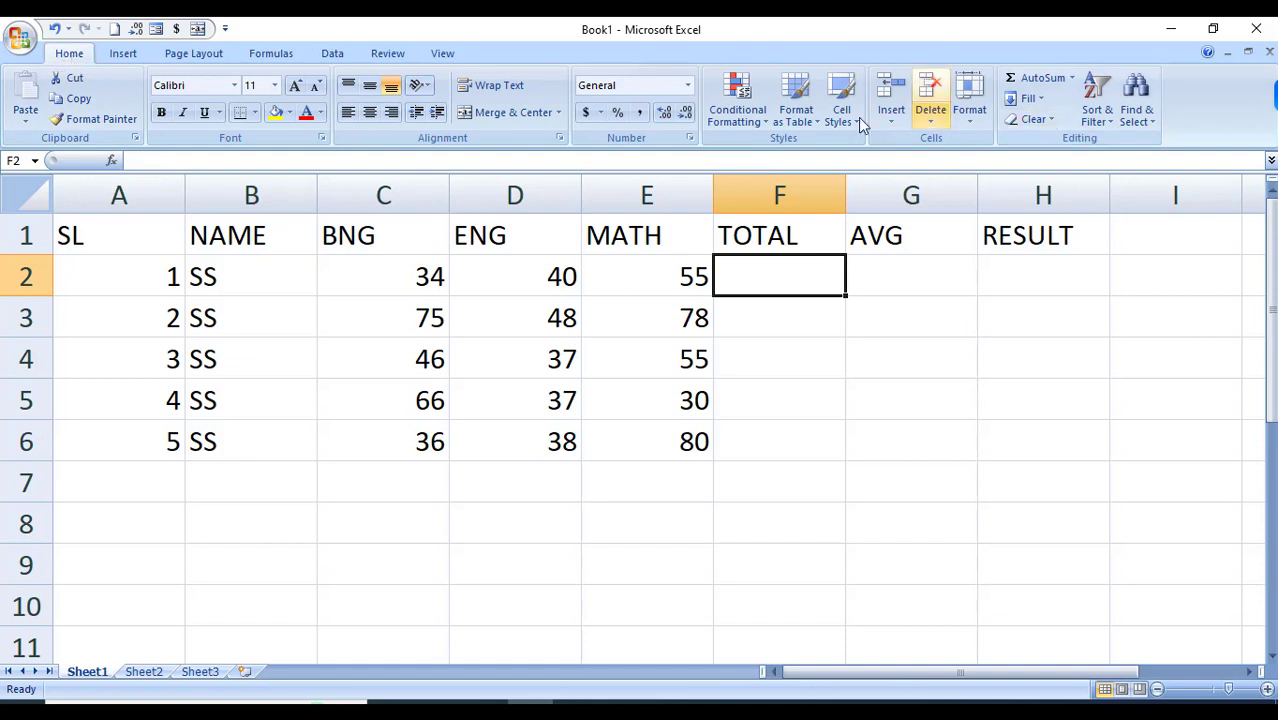
pyautogui.click(1024, 80)
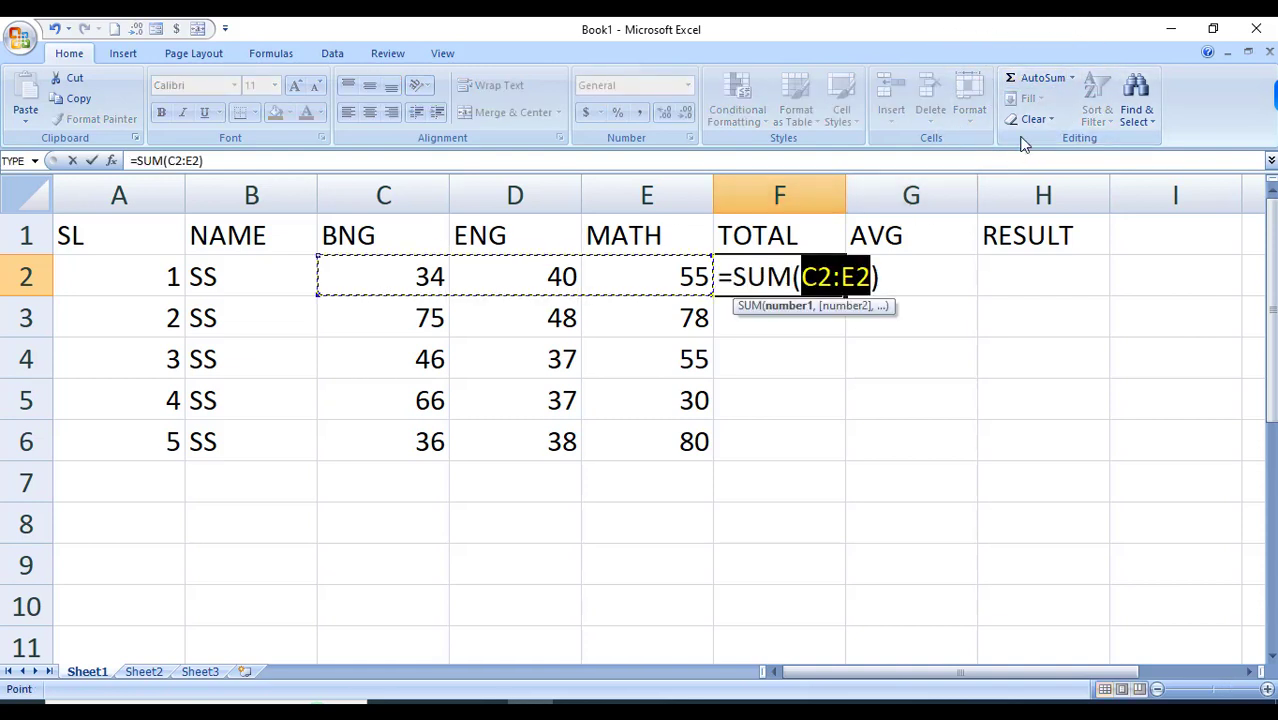
pyautogui.click(1038, 76)
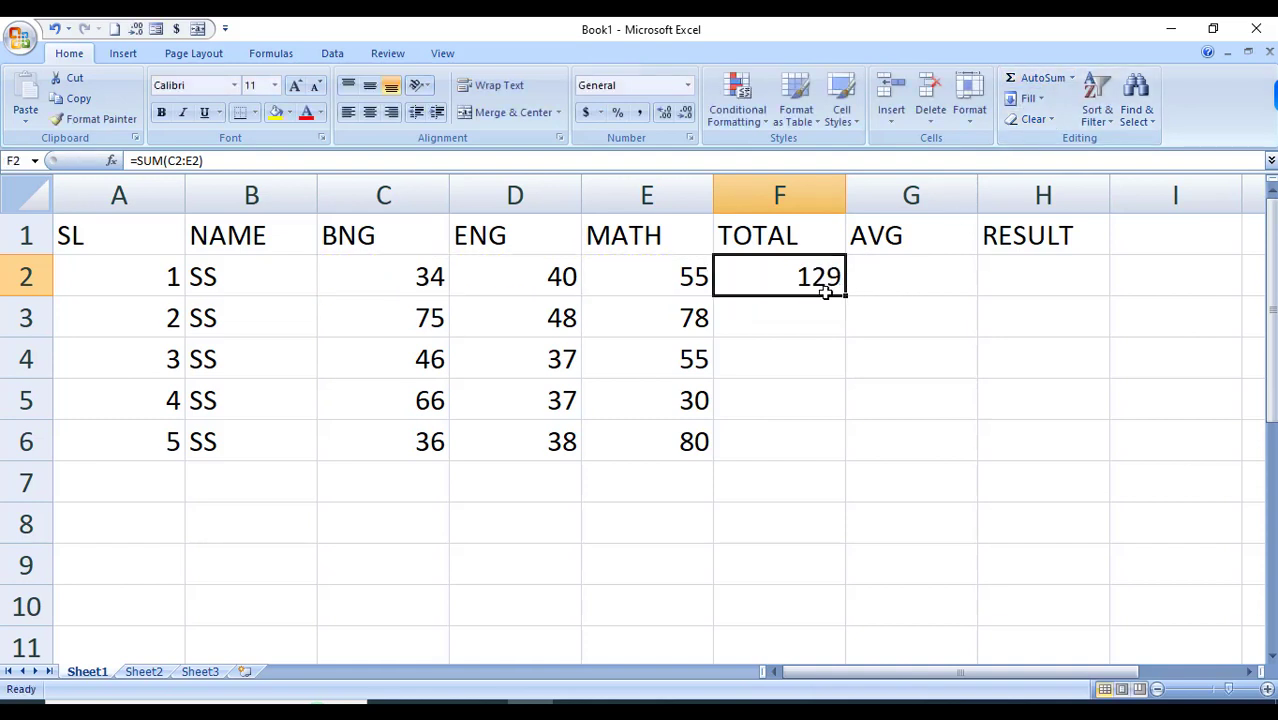
pyautogui.press('Delete')
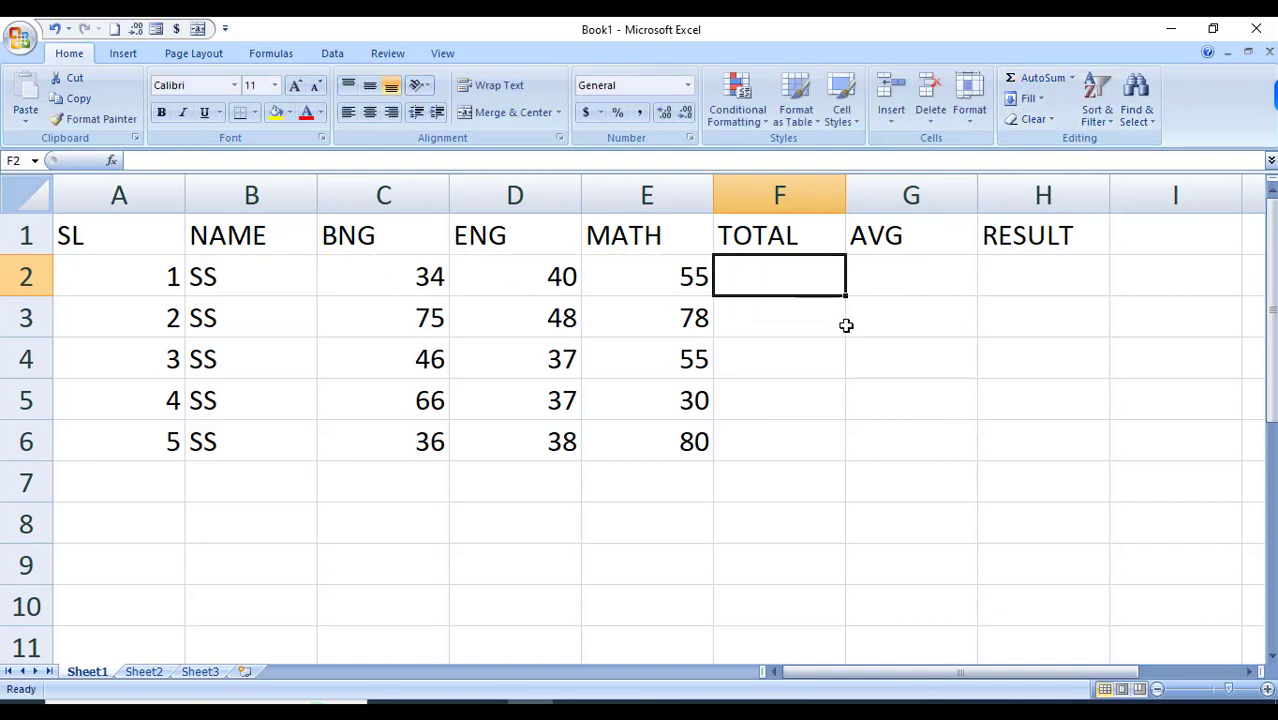
# Step: Total the first student's marks by applying AutoSum to the range C2:F2, and delete the total from F2
pyautogui.click(851, 396)
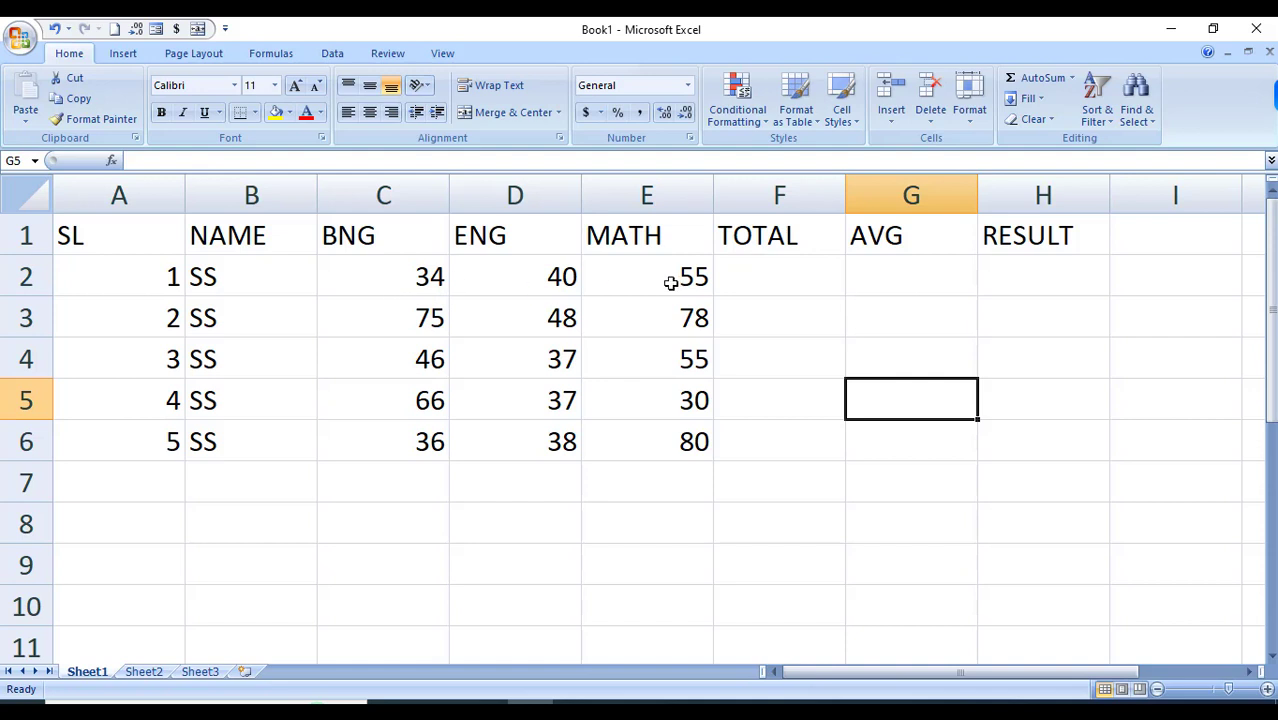
pyautogui.moveTo(411, 277); pyautogui.dragTo(790, 290)
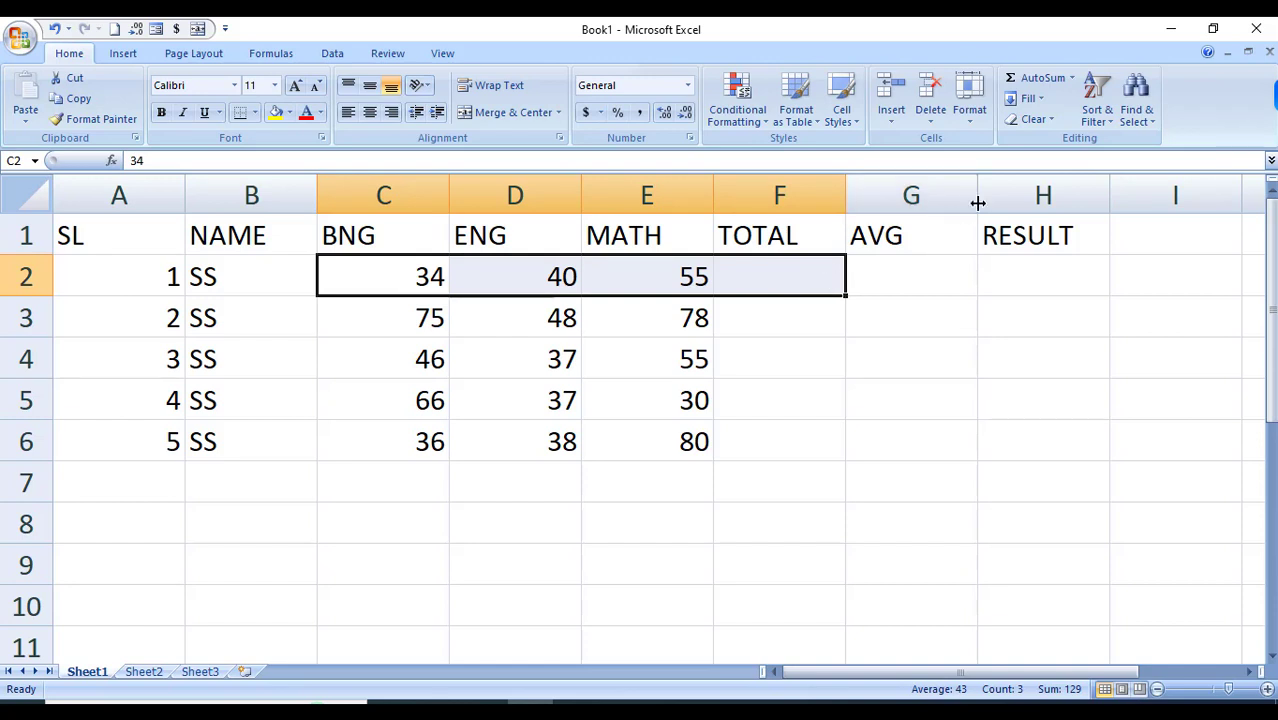
pyautogui.click(1049, 82)
pyautogui.click(819, 440)
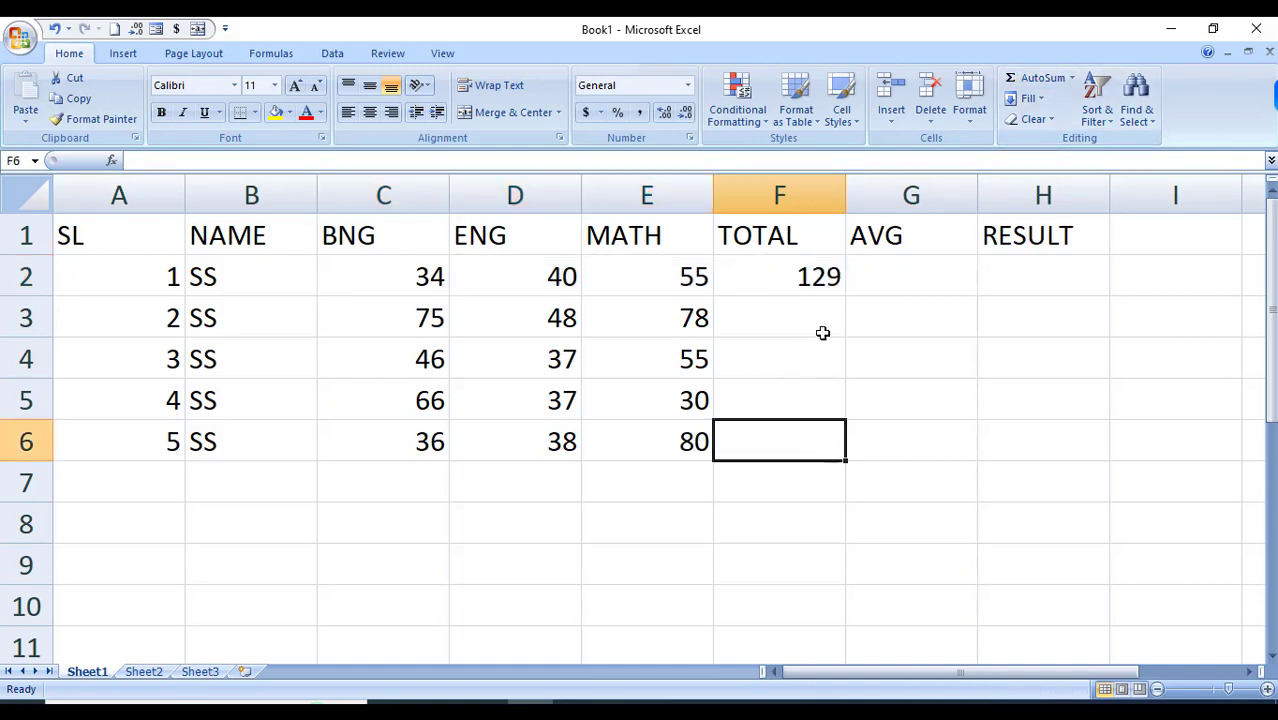
pyautogui.click(819, 277)
pyautogui.press('Delete')
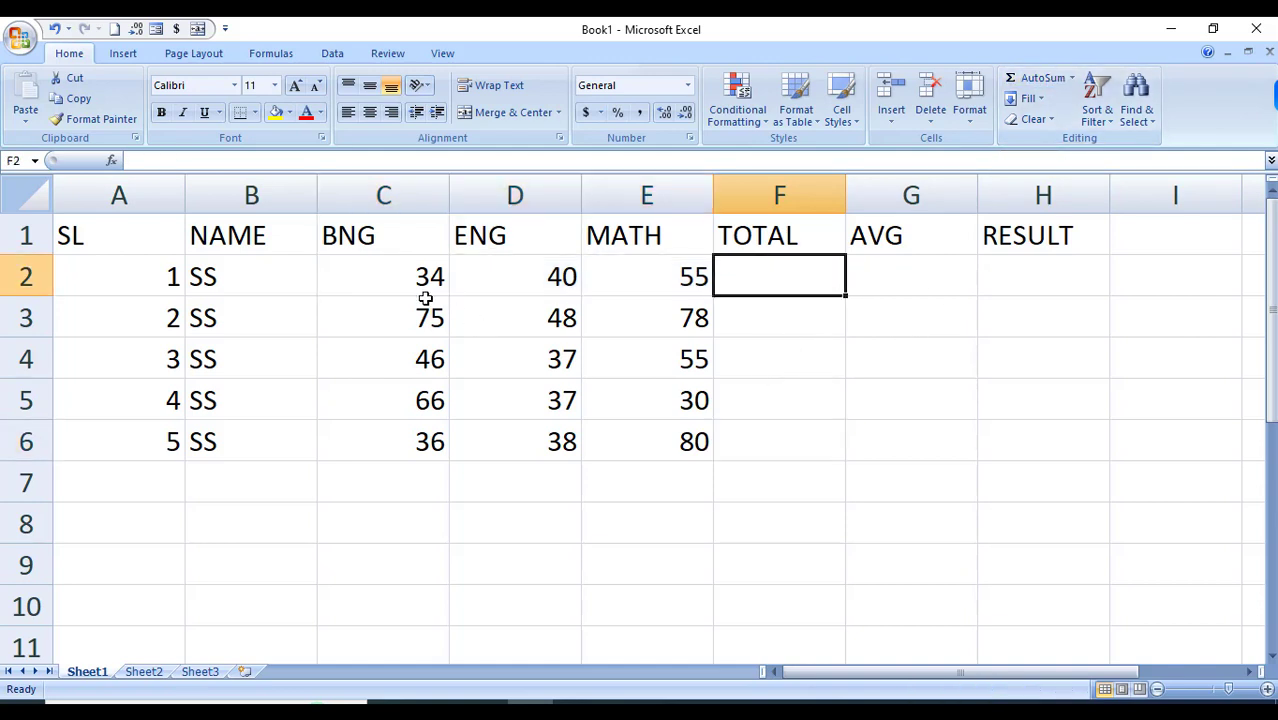
# Step: Total every student's marks at once in F2:F6 by applying AutoSum to the range C2:F6
pyautogui.moveTo(390, 281); pyautogui.dragTo(762, 440)
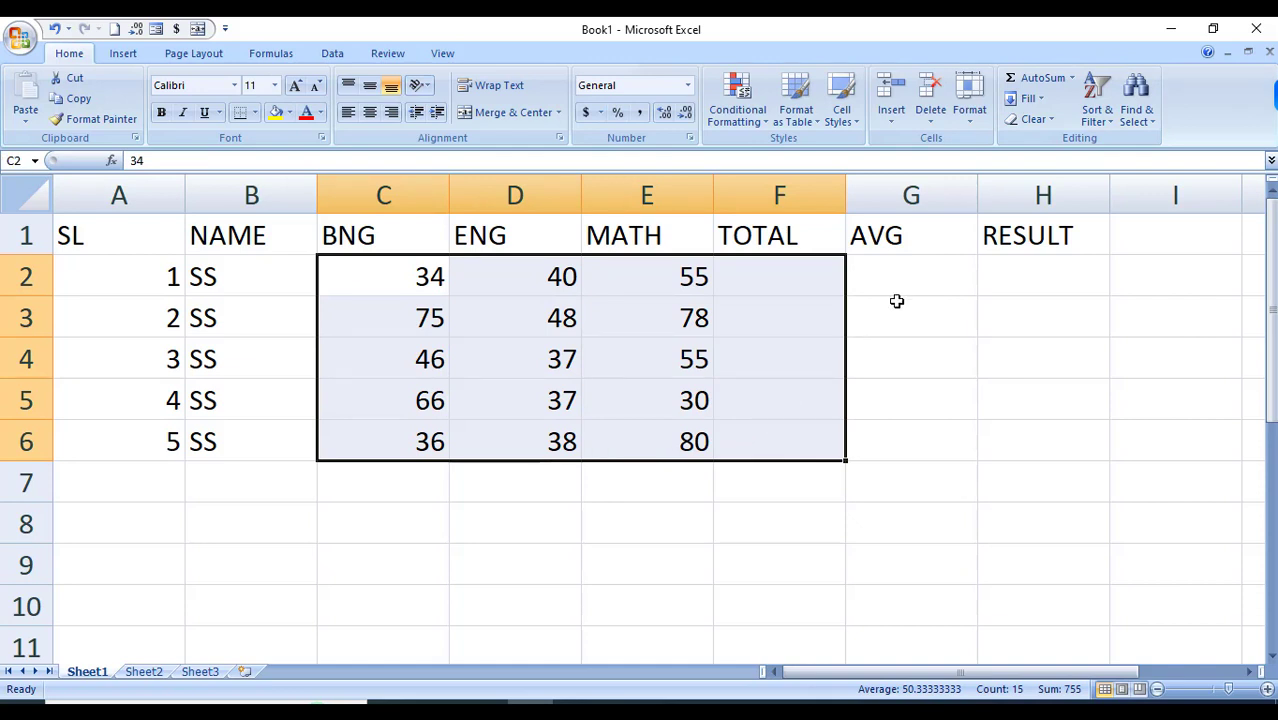
pyautogui.click(1038, 80)
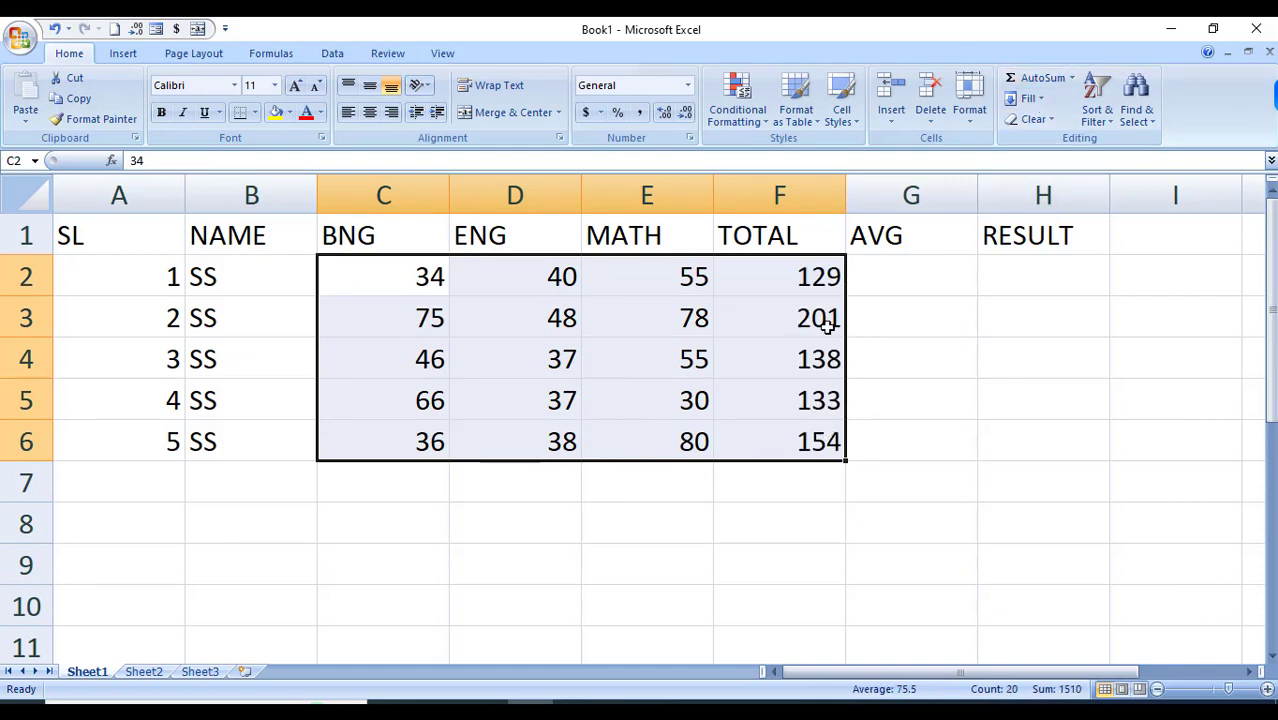
pyautogui.click(904, 431)
# Step: Calculate the first student's AVG in G2 with =F2/300*100 and fill the formula down to G6
pyautogui.click(895, 266)
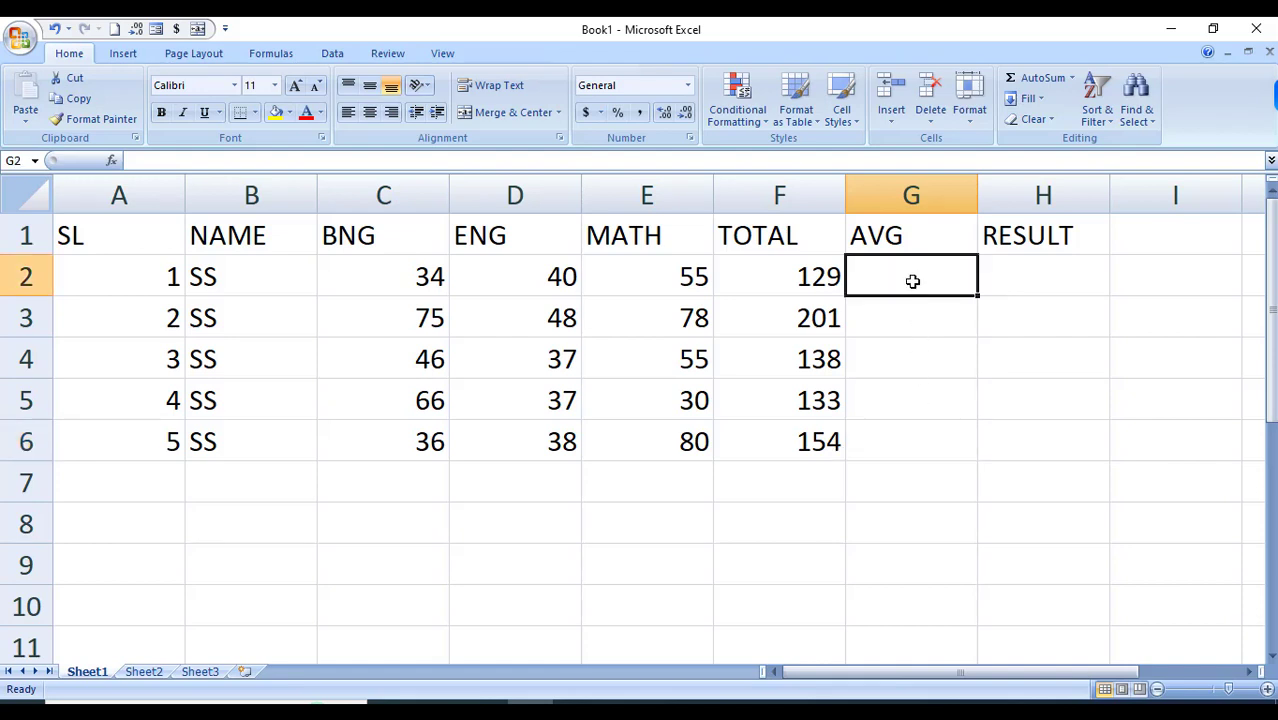
pyautogui.write('=')
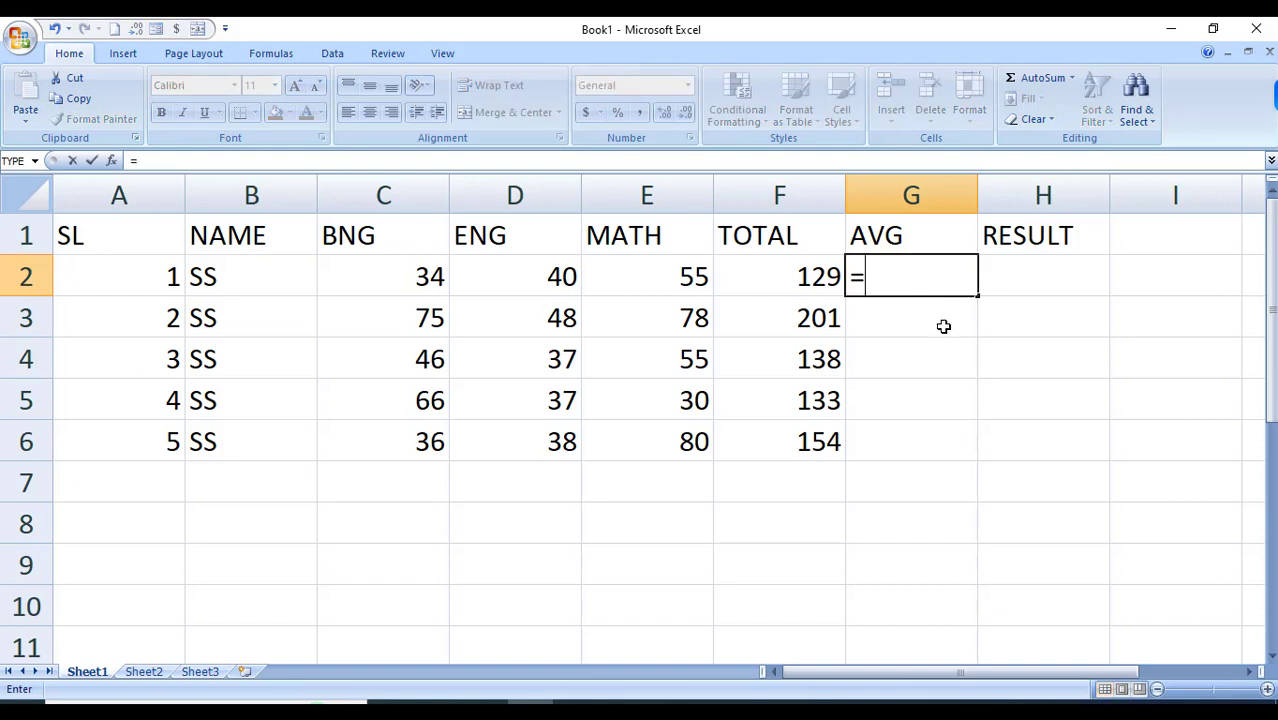
pyautogui.click(783, 283)
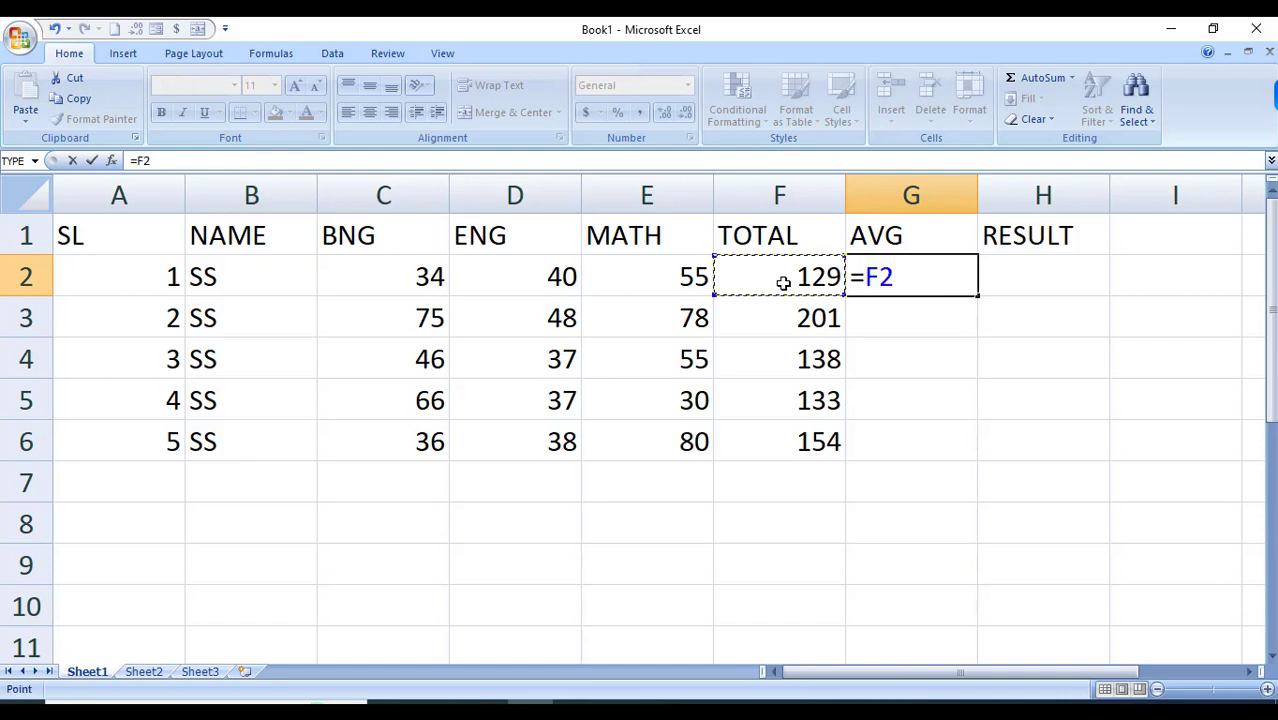
pyautogui.write('/')
pyautogui.write('300*')
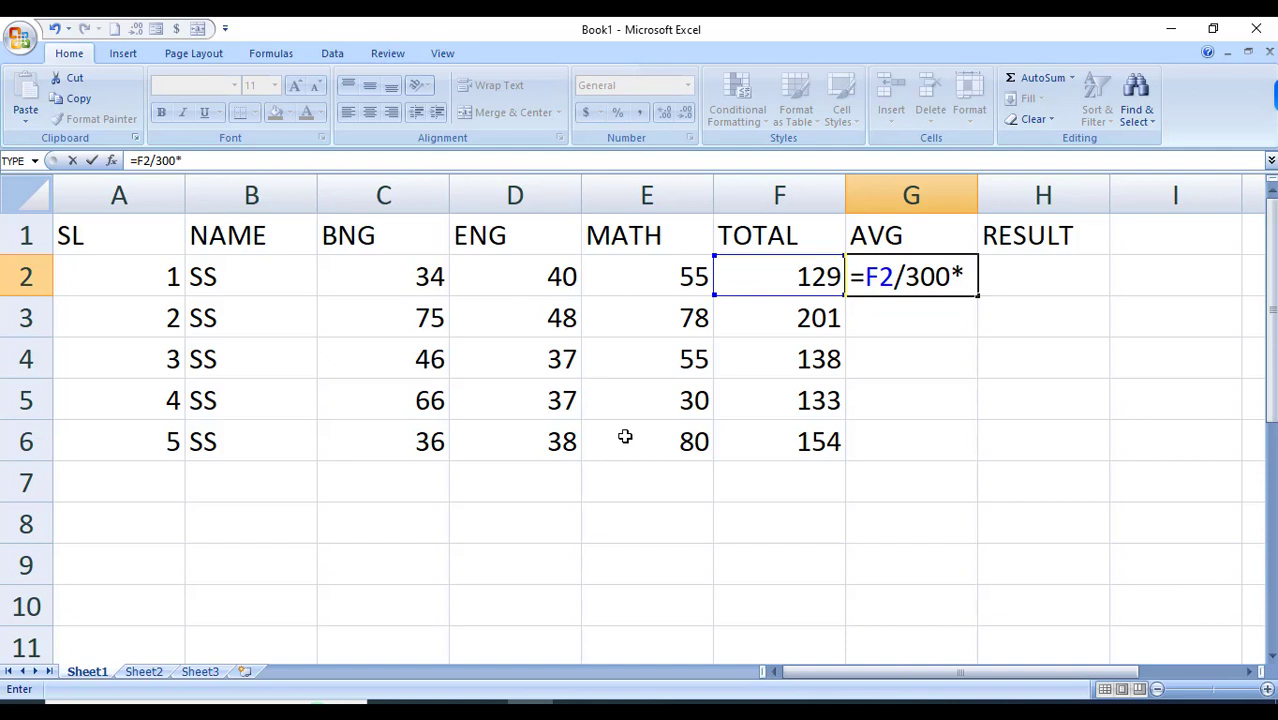
pyautogui.write('100')
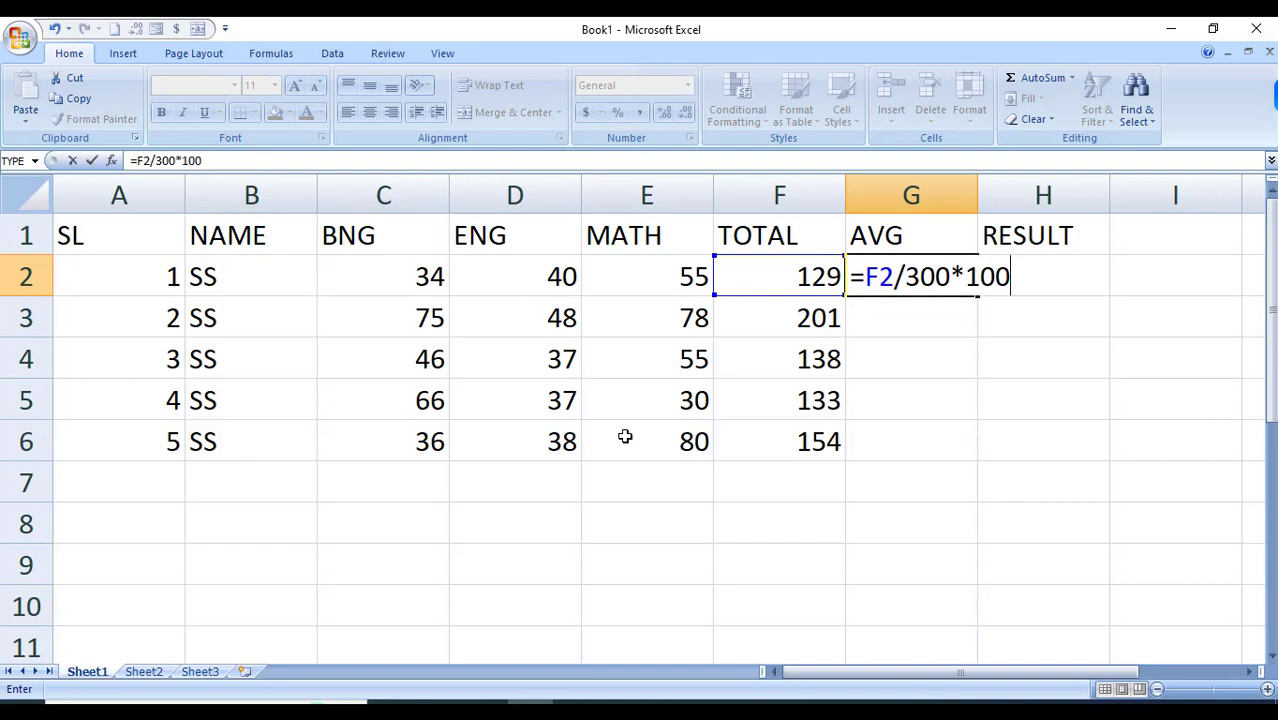
pyautogui.press('Return')
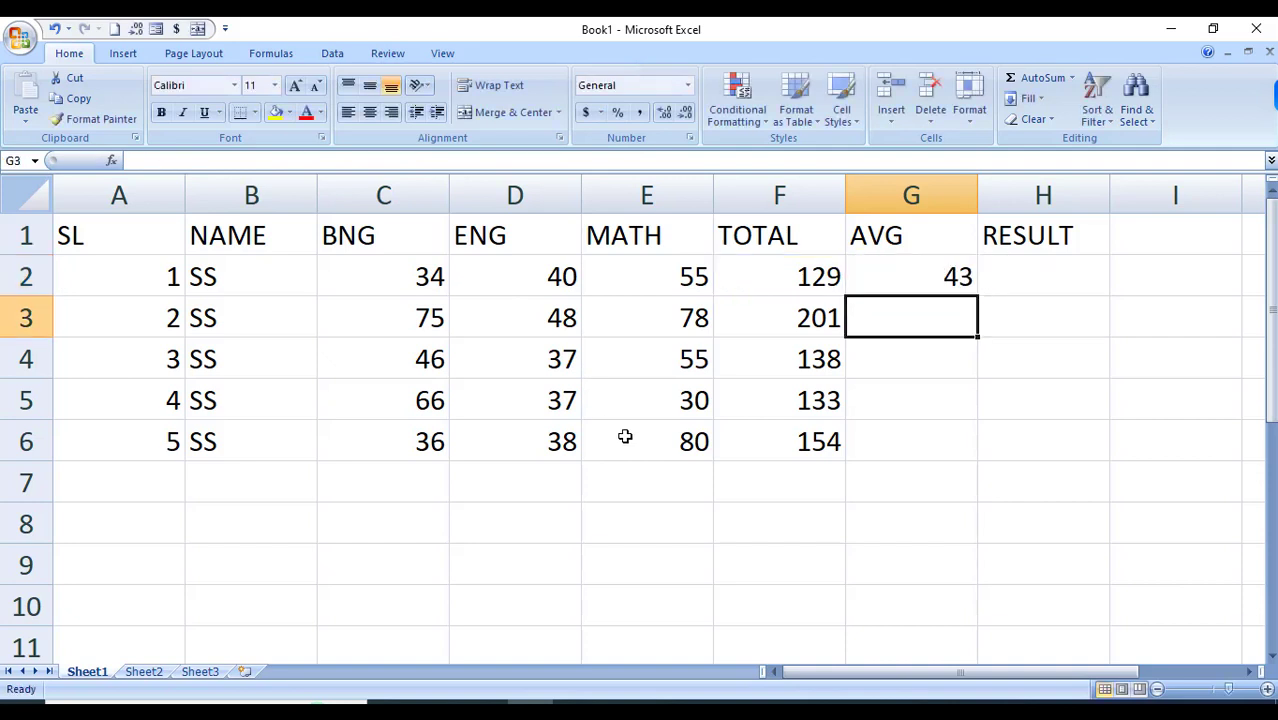
pyautogui.click(910, 278)
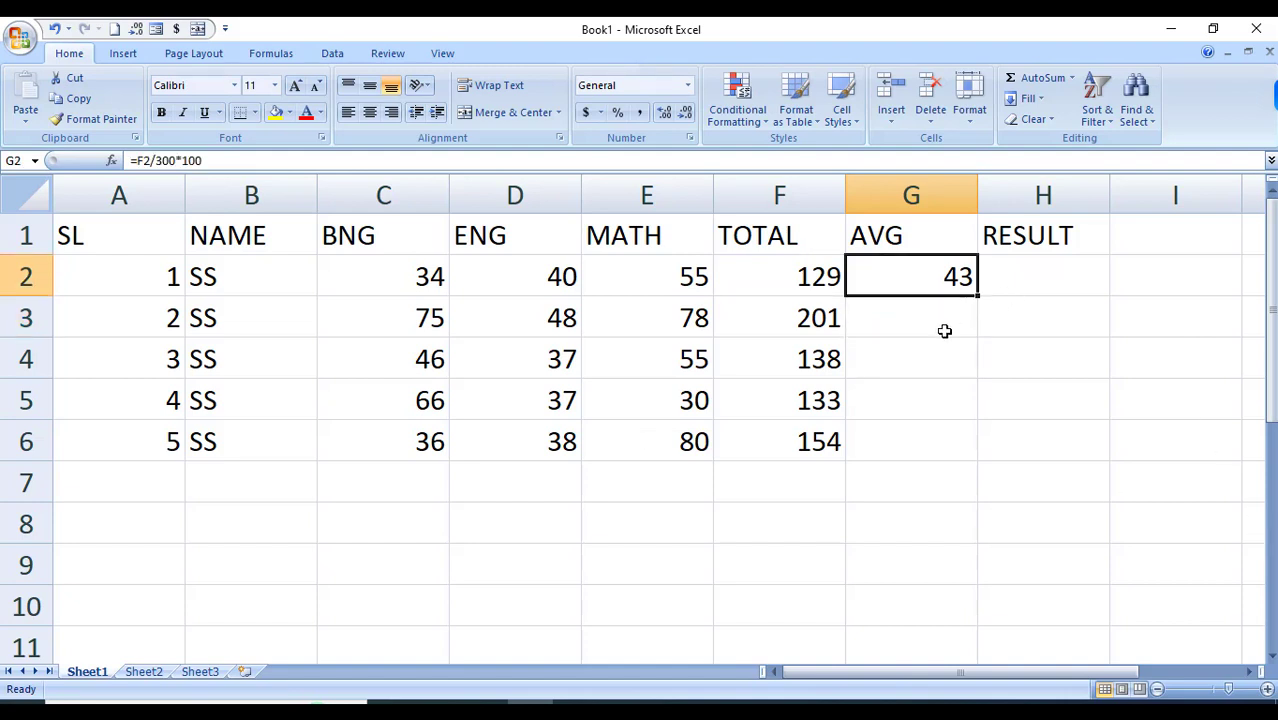
pyautogui.moveTo(977, 296); pyautogui.dragTo(984, 455)
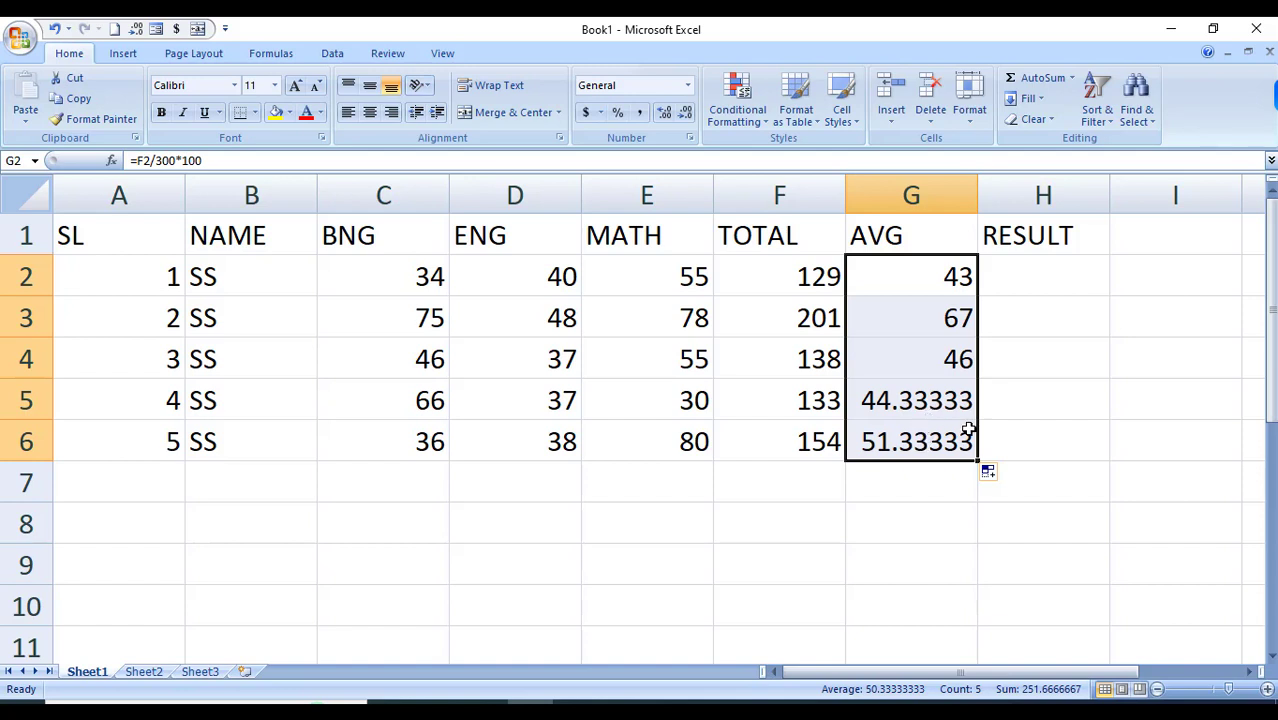
# Step: Format the averages in G2:G6 to show no decimal places
pyautogui.click(661, 116)
pyautogui.click(662, 114)
pyautogui.click(685, 113)
pyautogui.click(685, 113)
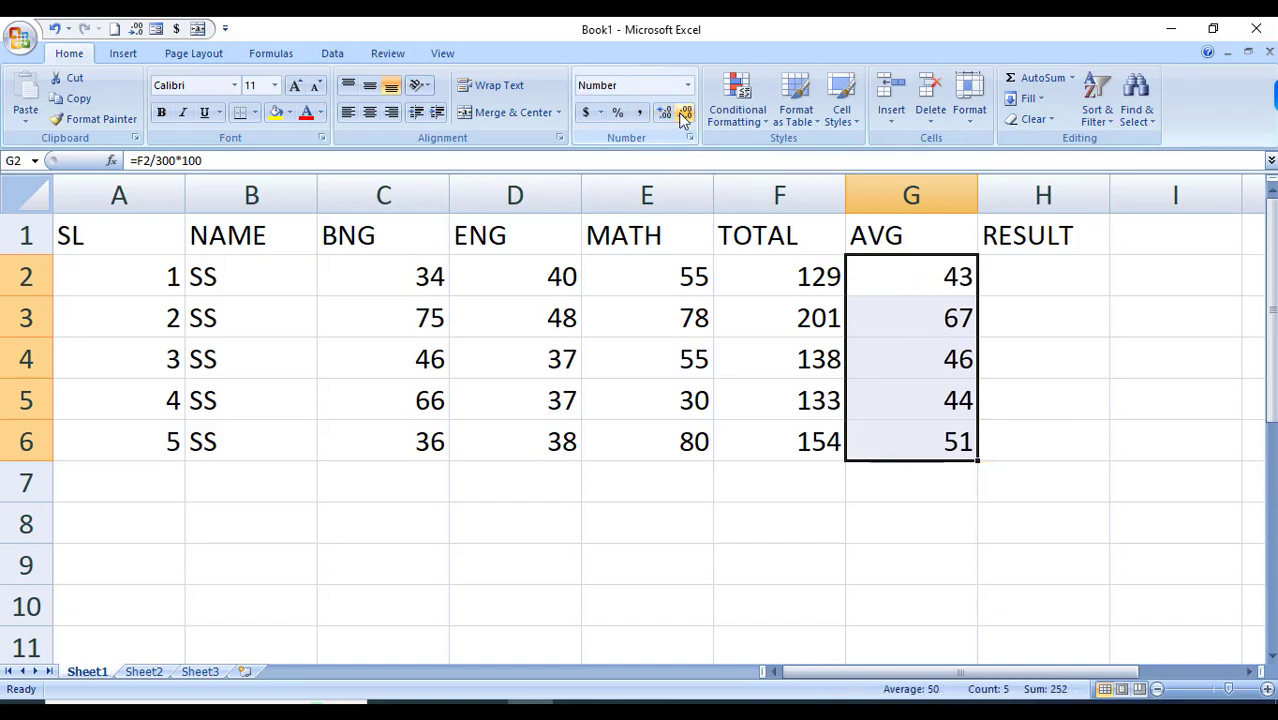
# Step: Increase the decimals of the averages in G2:G6, reduce them to none again, and narrow column G
pyautogui.click(664, 114)
pyautogui.click(663, 114)
pyautogui.click(663, 114)
pyautogui.click(663, 114)
pyautogui.click(663, 114)
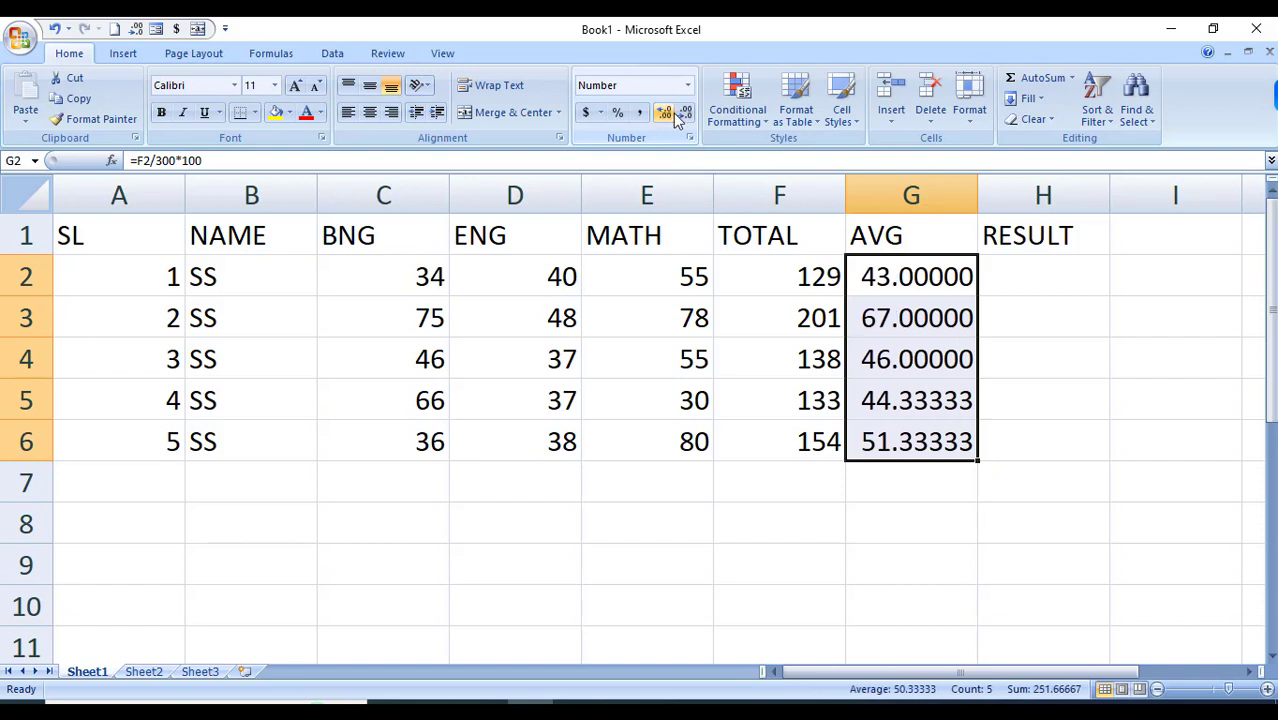
pyautogui.click(663, 114)
pyautogui.click(663, 114)
pyautogui.click(685, 114)
pyautogui.click(685, 114)
pyautogui.click(685, 114)
pyautogui.click(685, 114)
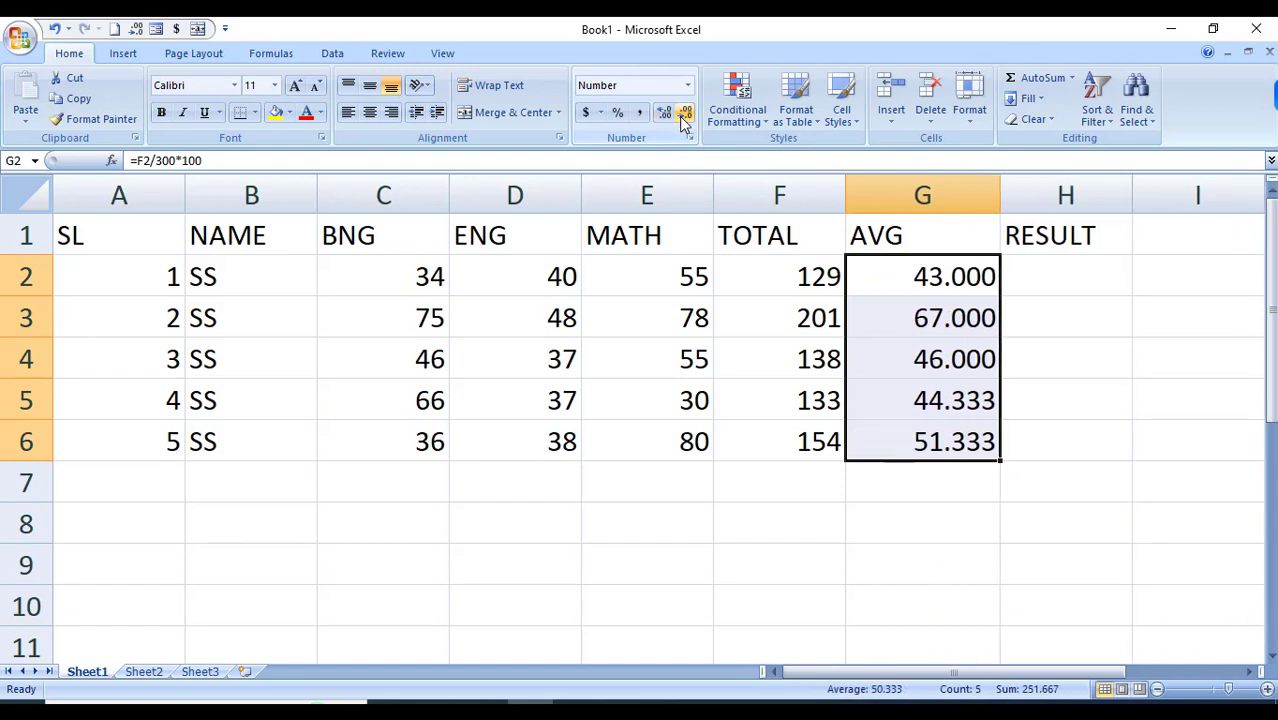
pyautogui.click(685, 114)
pyautogui.click(685, 114)
pyautogui.click(685, 114)
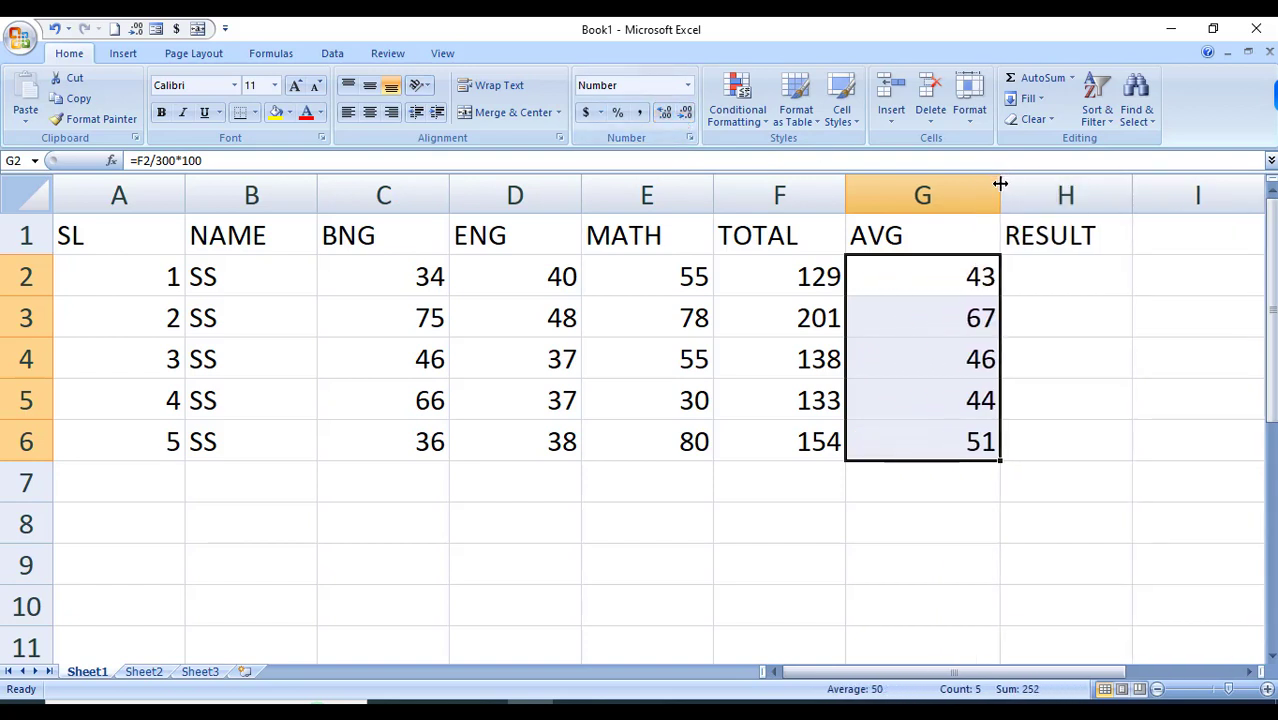
pyautogui.moveTo(999, 195); pyautogui.dragTo(971, 196)
# Step: Begin a nested IF formula in H2 that returns "A+" when the average in G2 is >=80
pyautogui.click(1090, 306)
pyautogui.click(1048, 268)
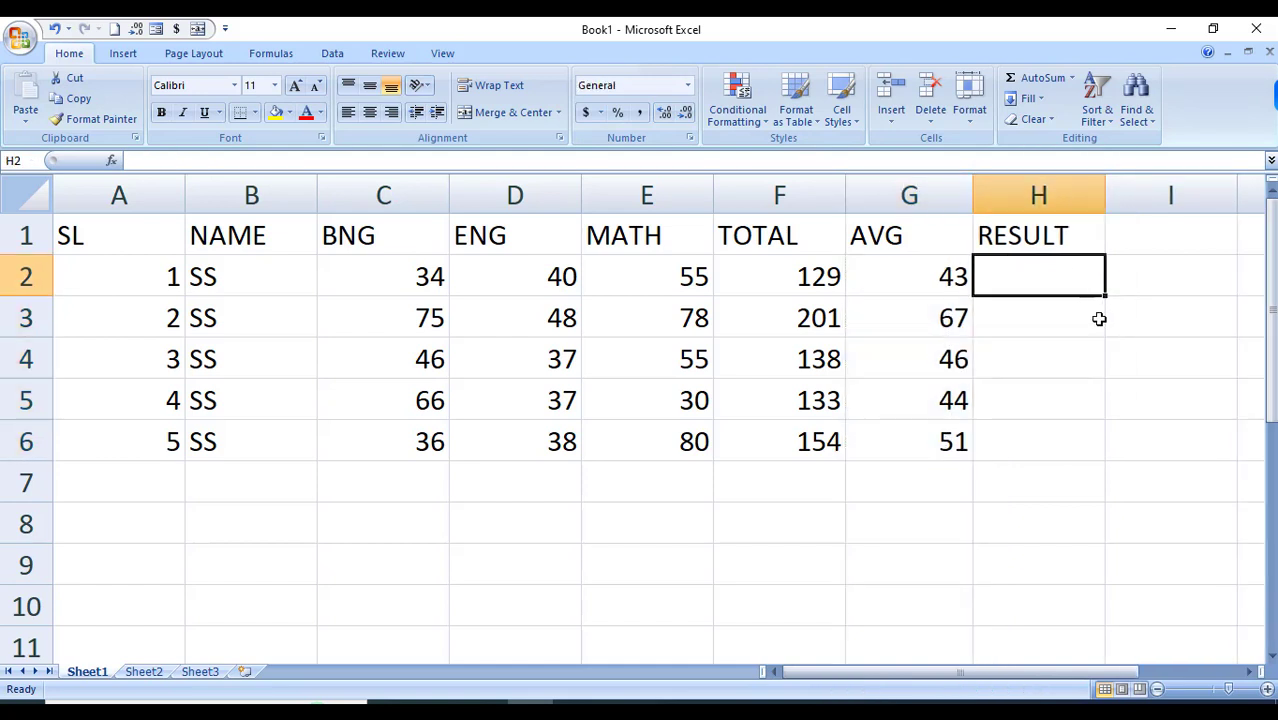
pyautogui.click(934, 278)
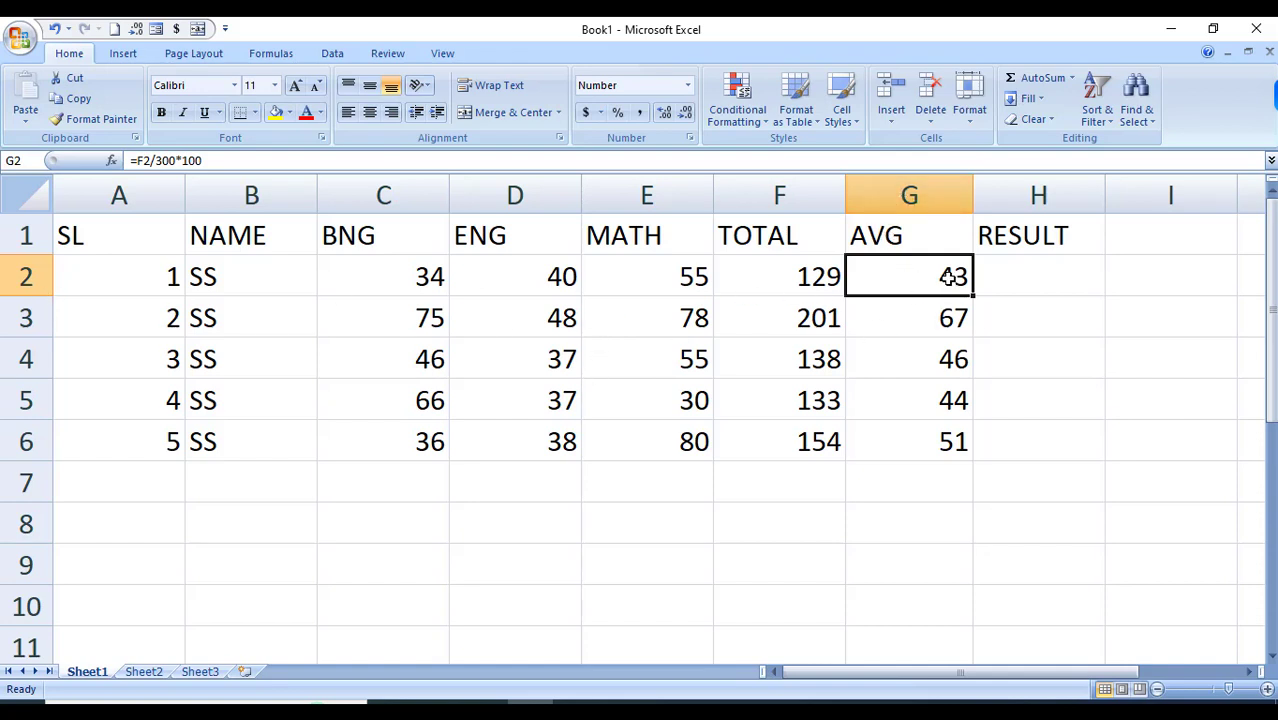
pyautogui.click(1013, 267)
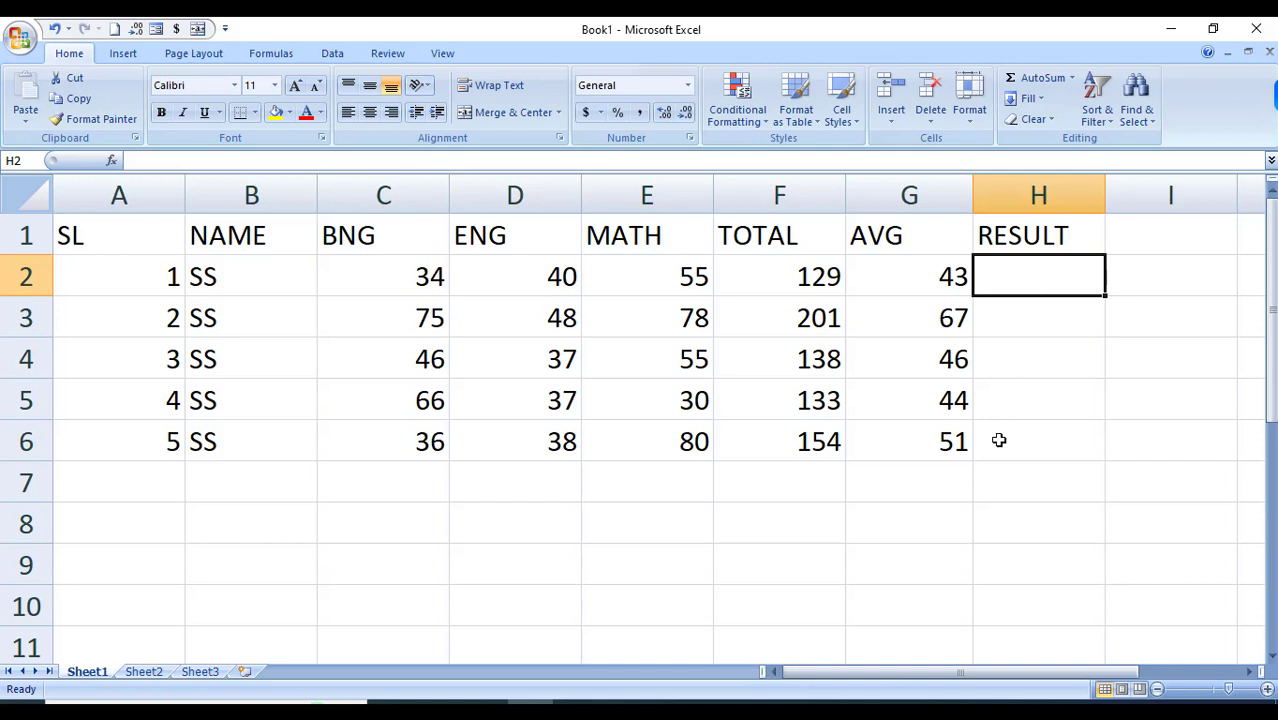
pyautogui.write('=')
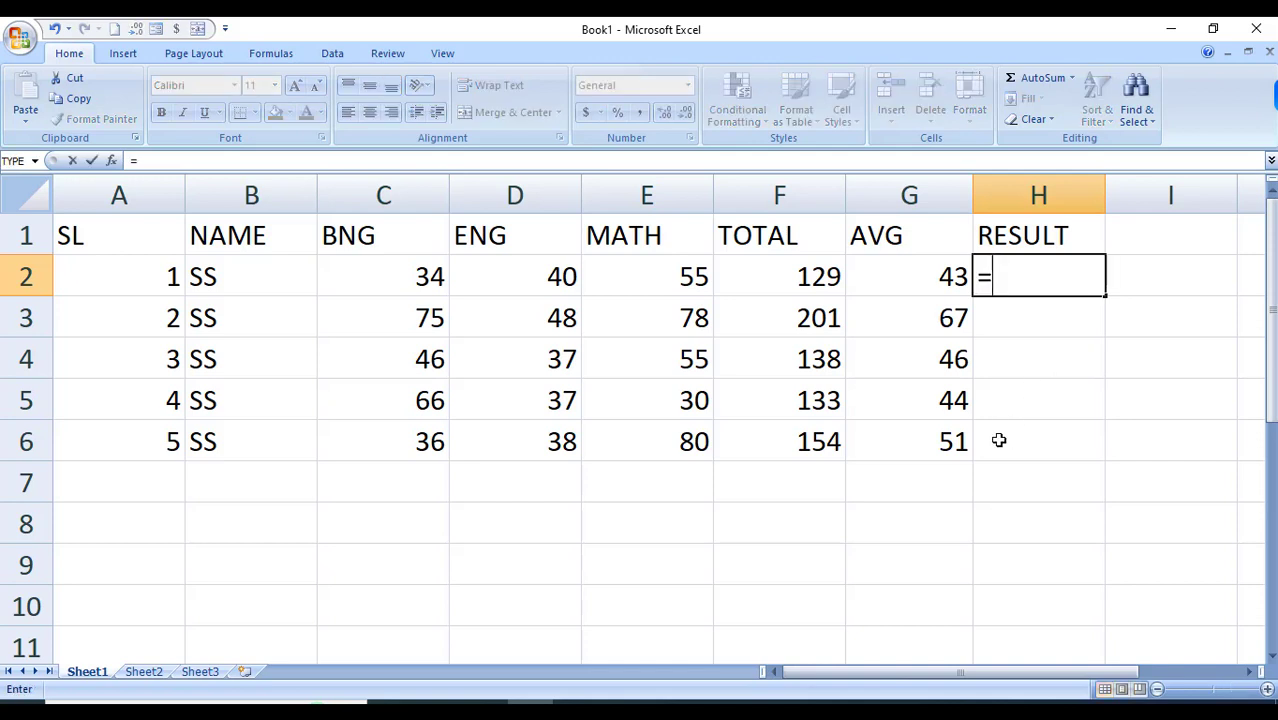
pyautogui.write('IF(')
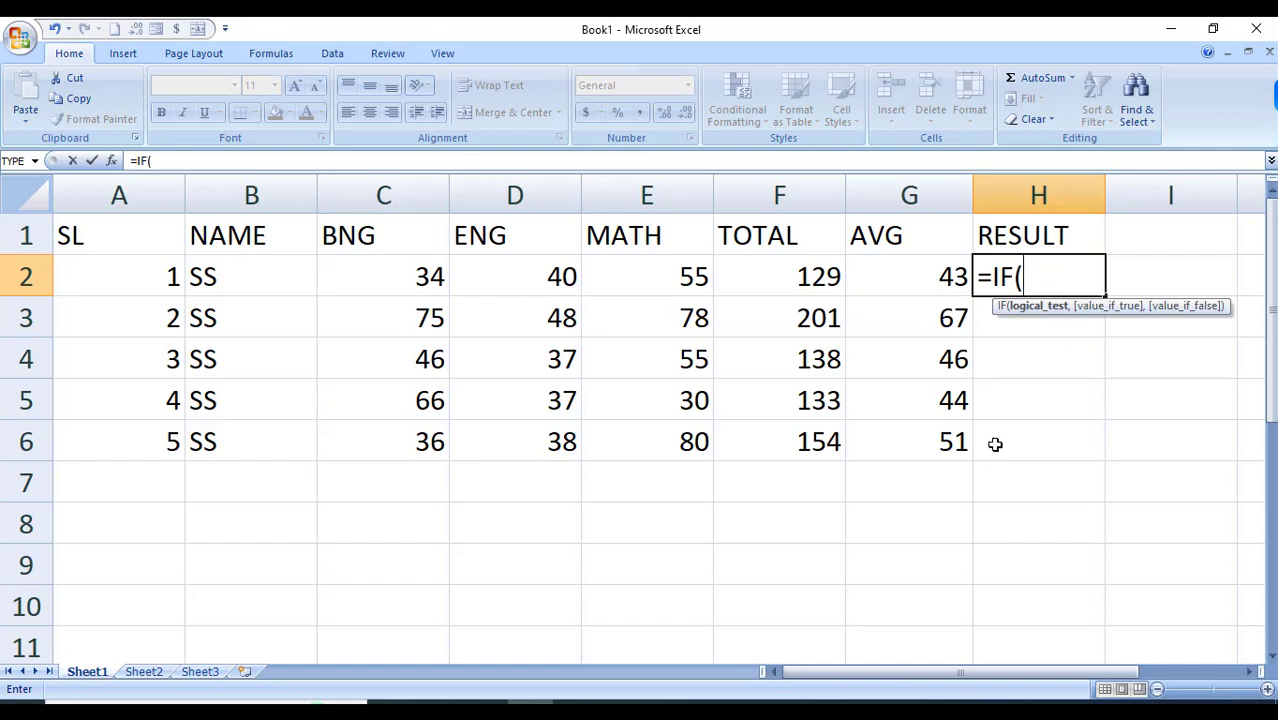
pyautogui.click(904, 278)
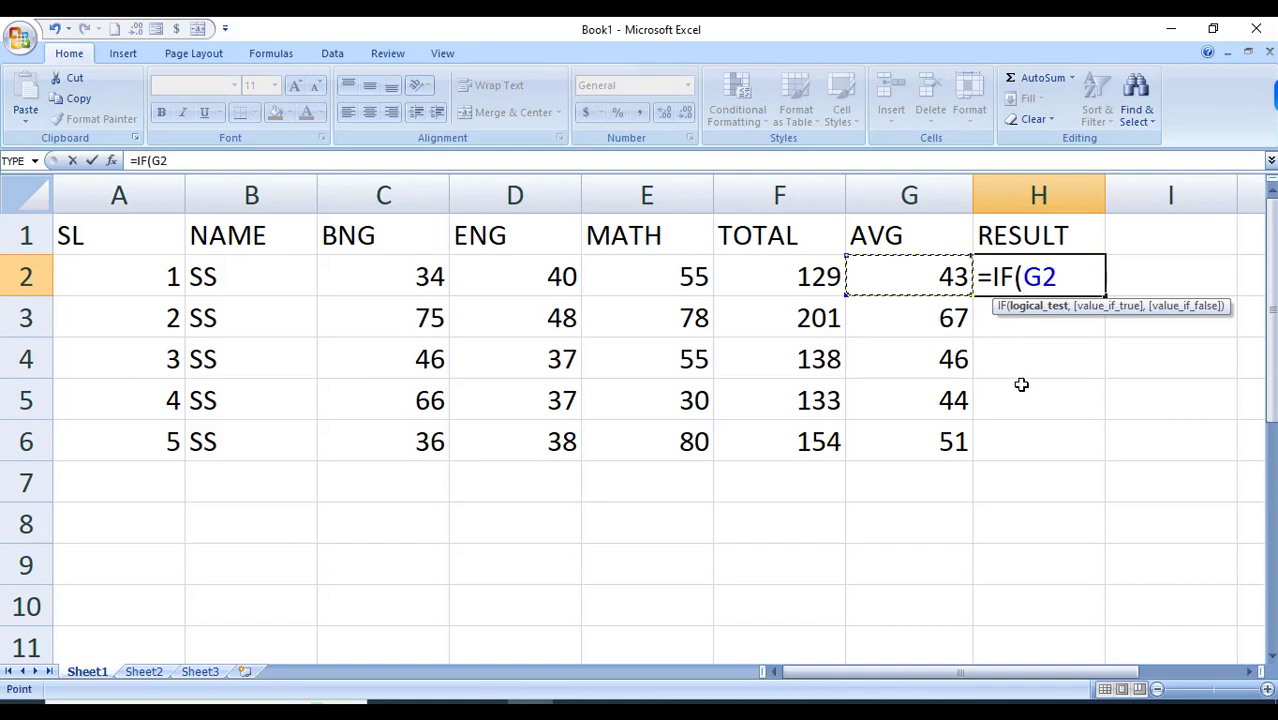
pyautogui.write('>=80')
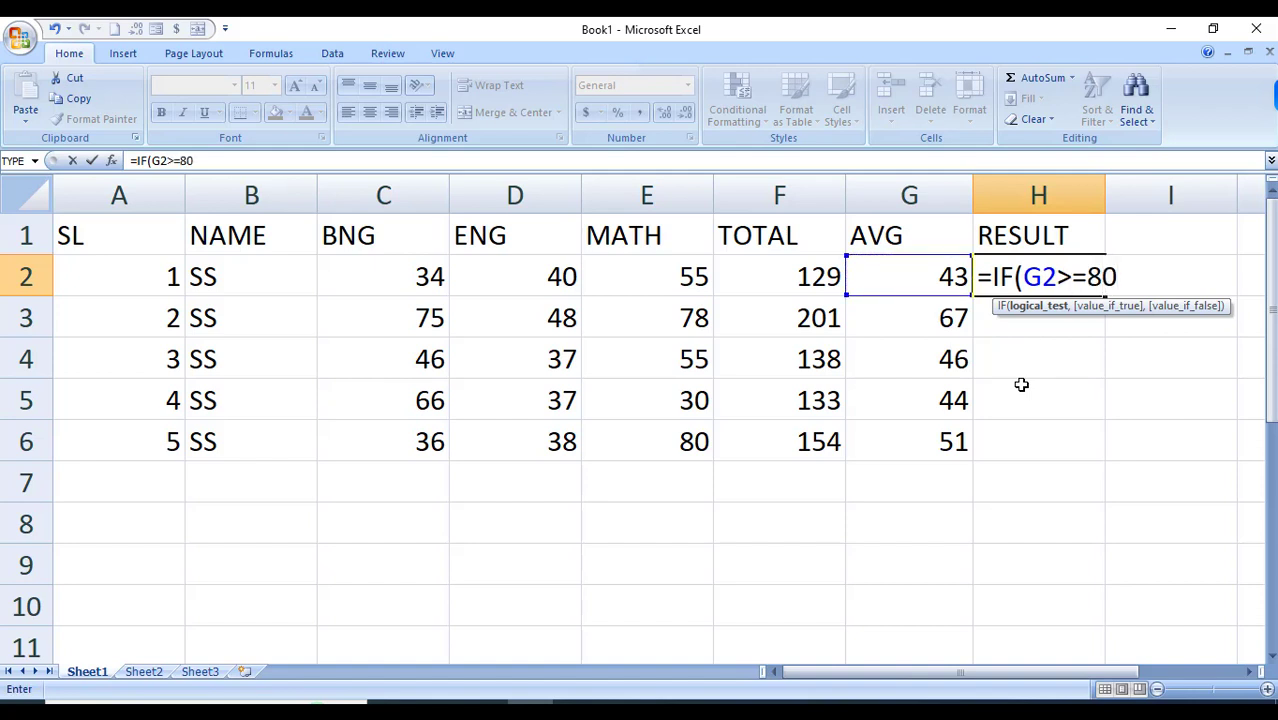
pyautogui.write(',"A+')
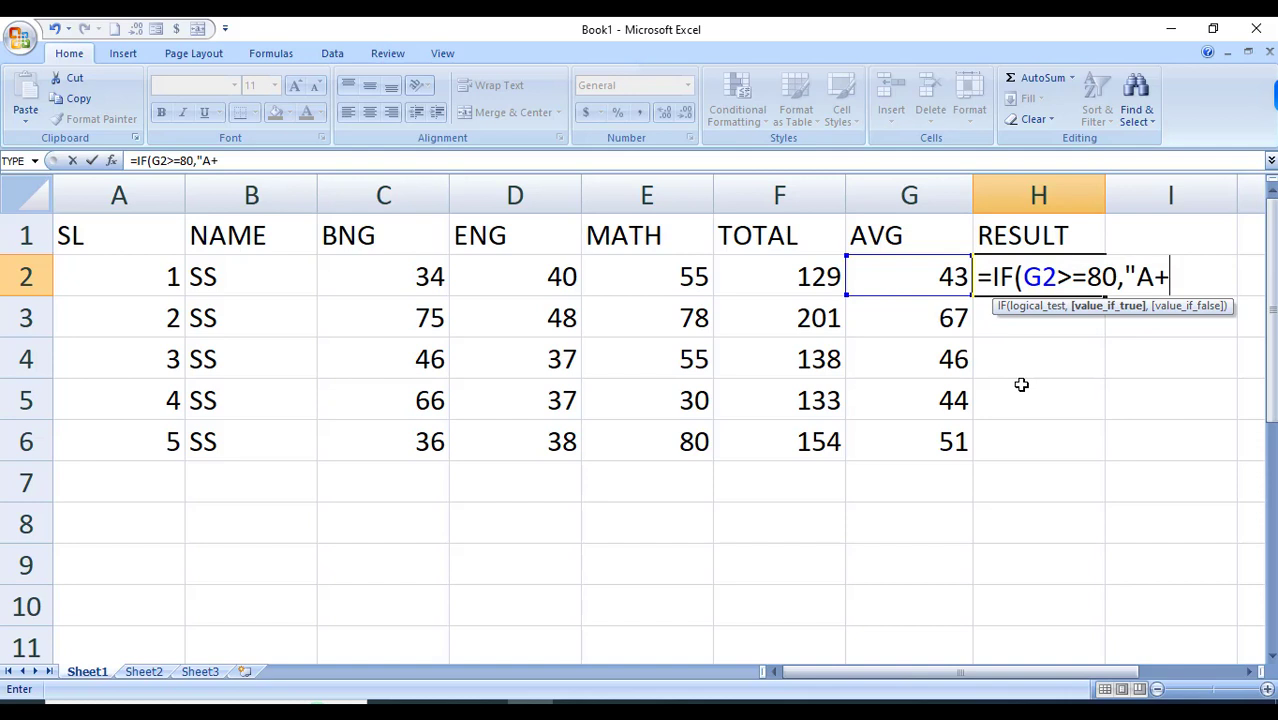
pyautogui.write('",')
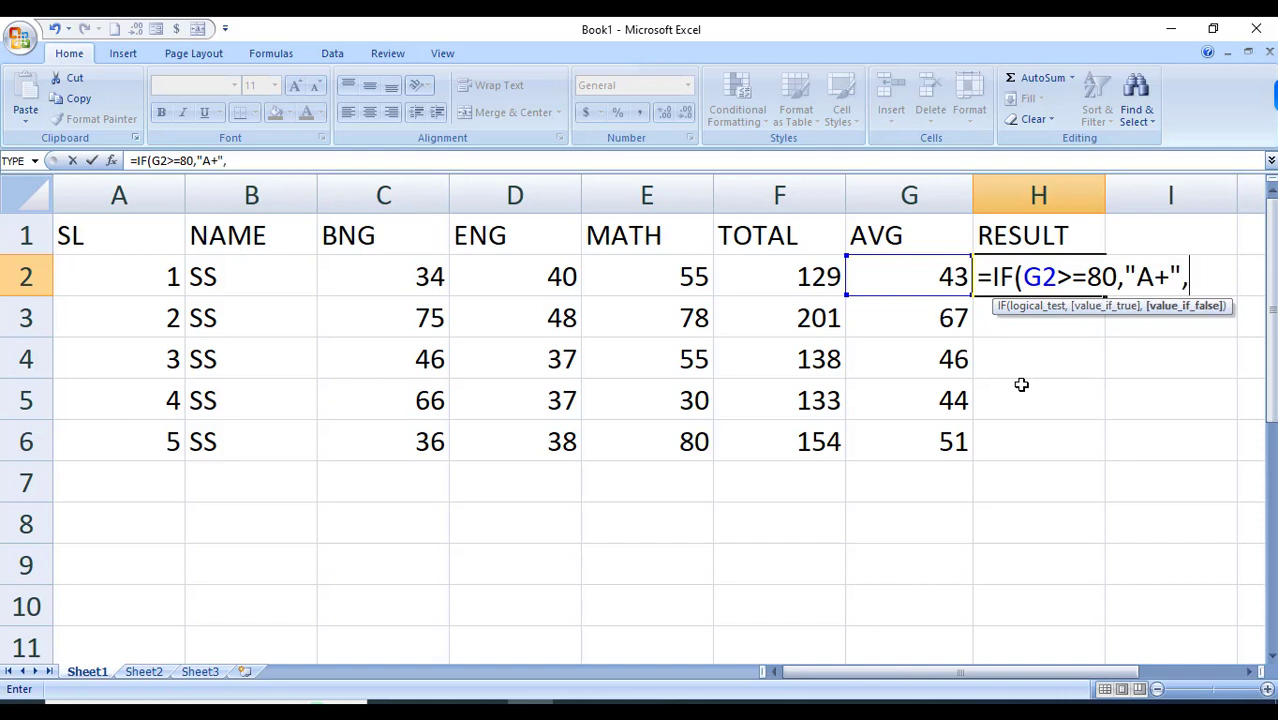
# Step: Nest a second IF in the H2 formula that returns "A" when G2>=70
pyautogui.write('IF')
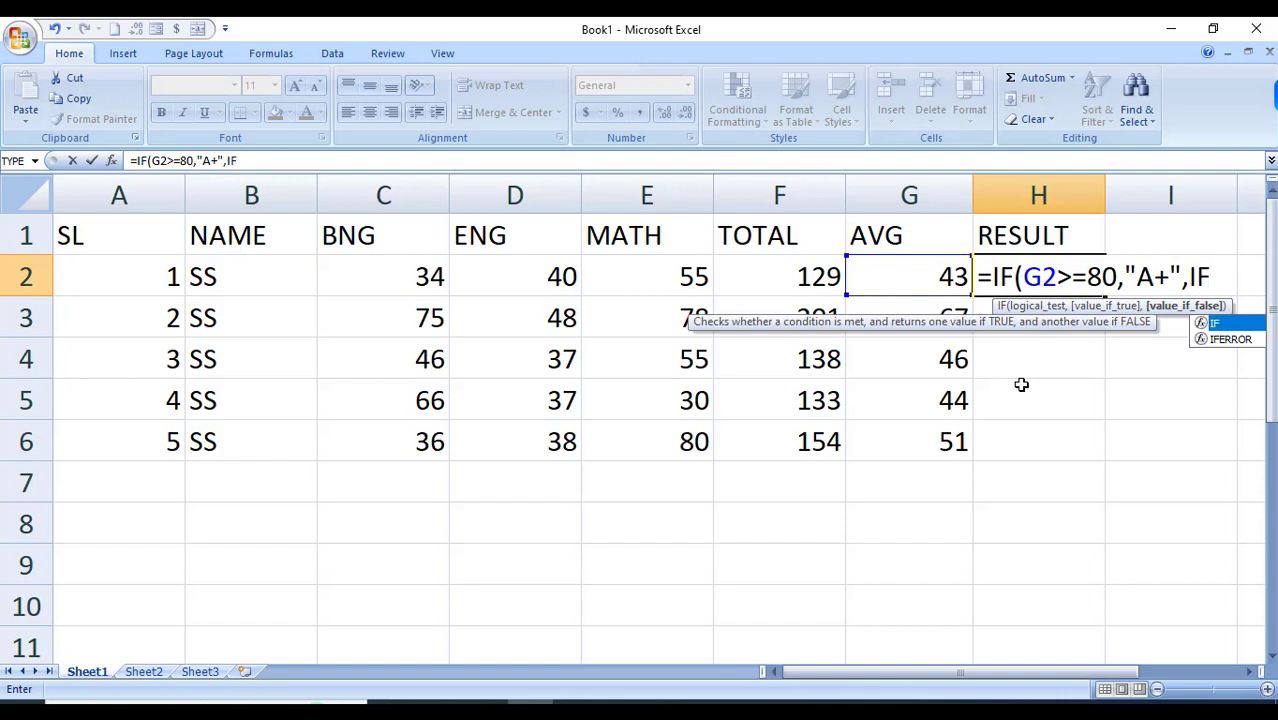
pyautogui.write('(')
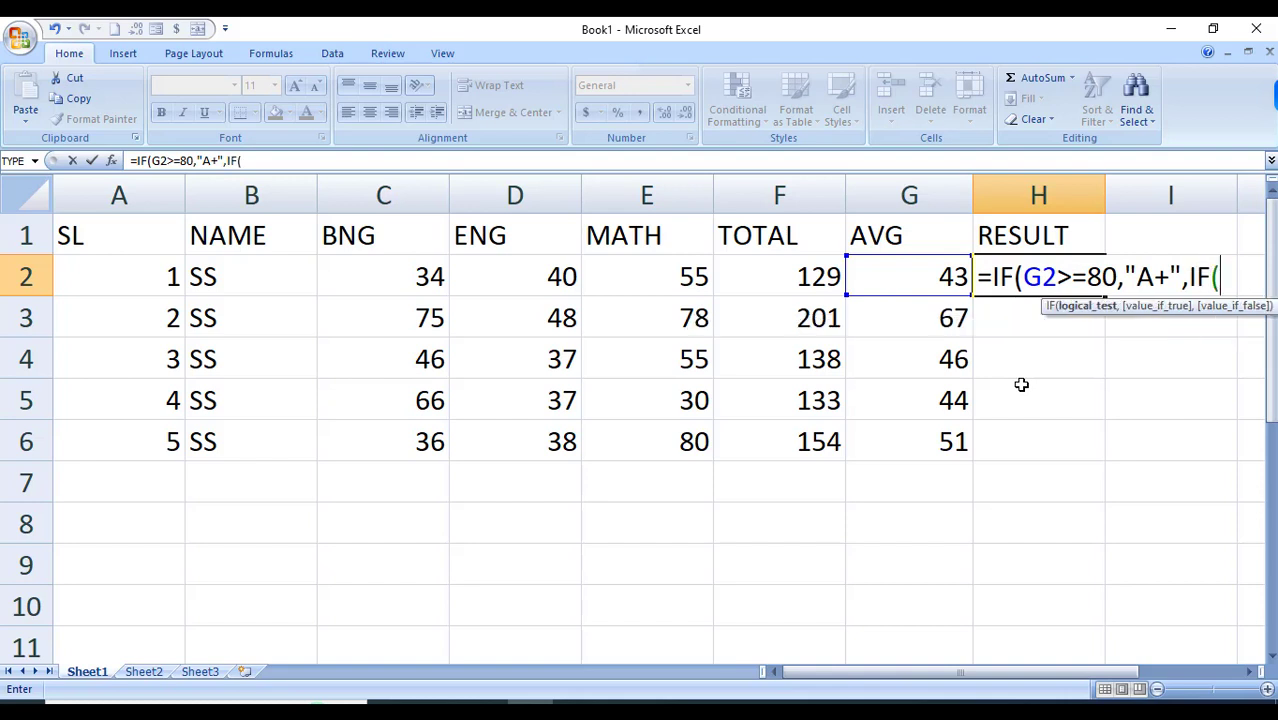
pyautogui.click(917, 283)
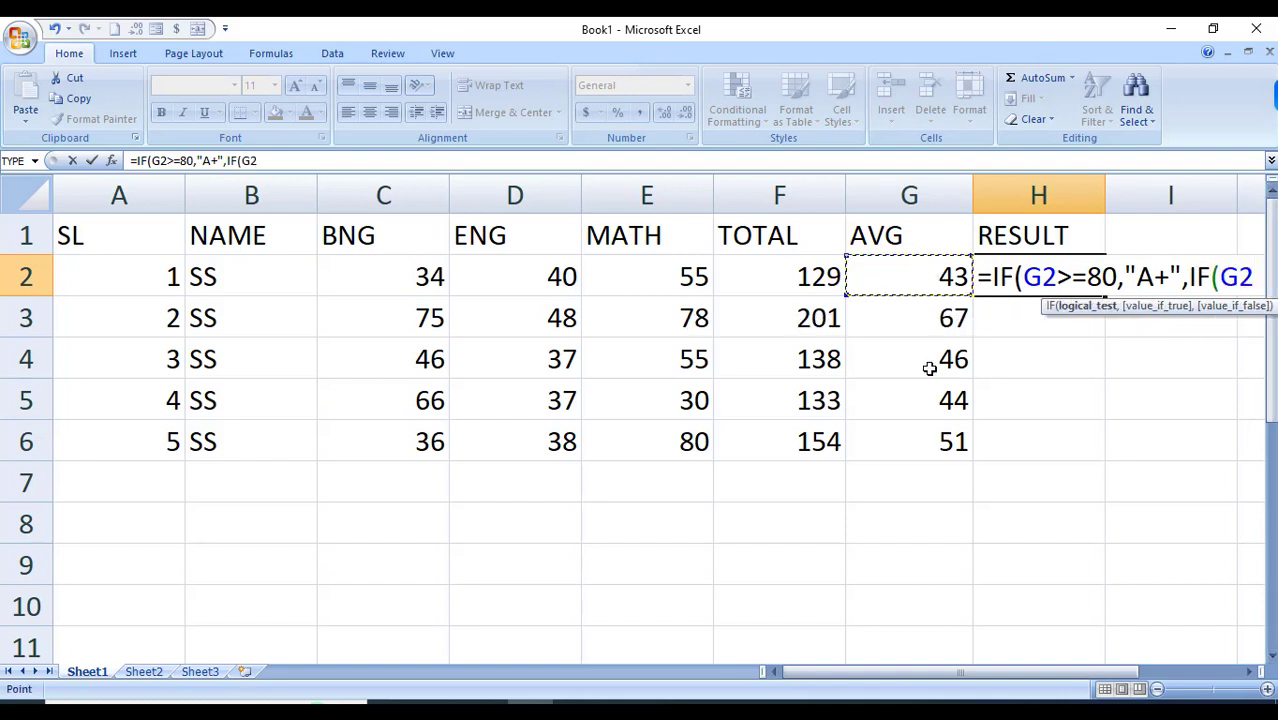
pyautogui.write('>=')
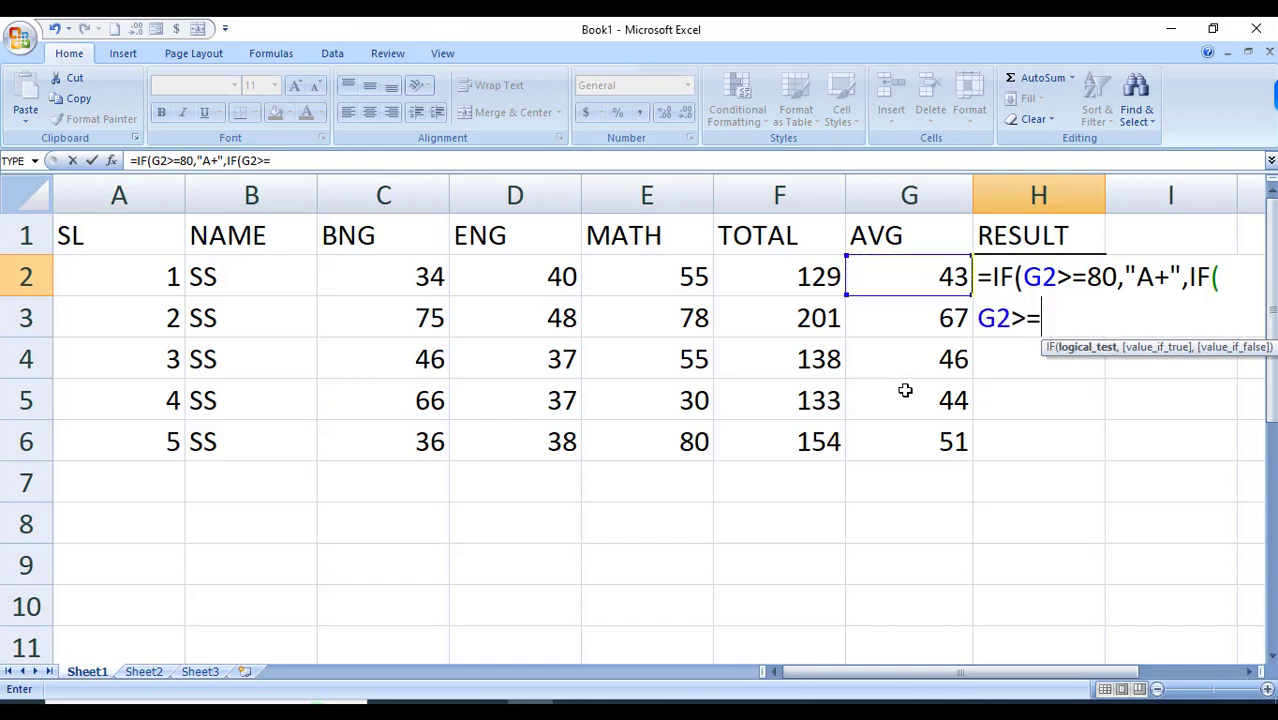
pyautogui.write('70,')
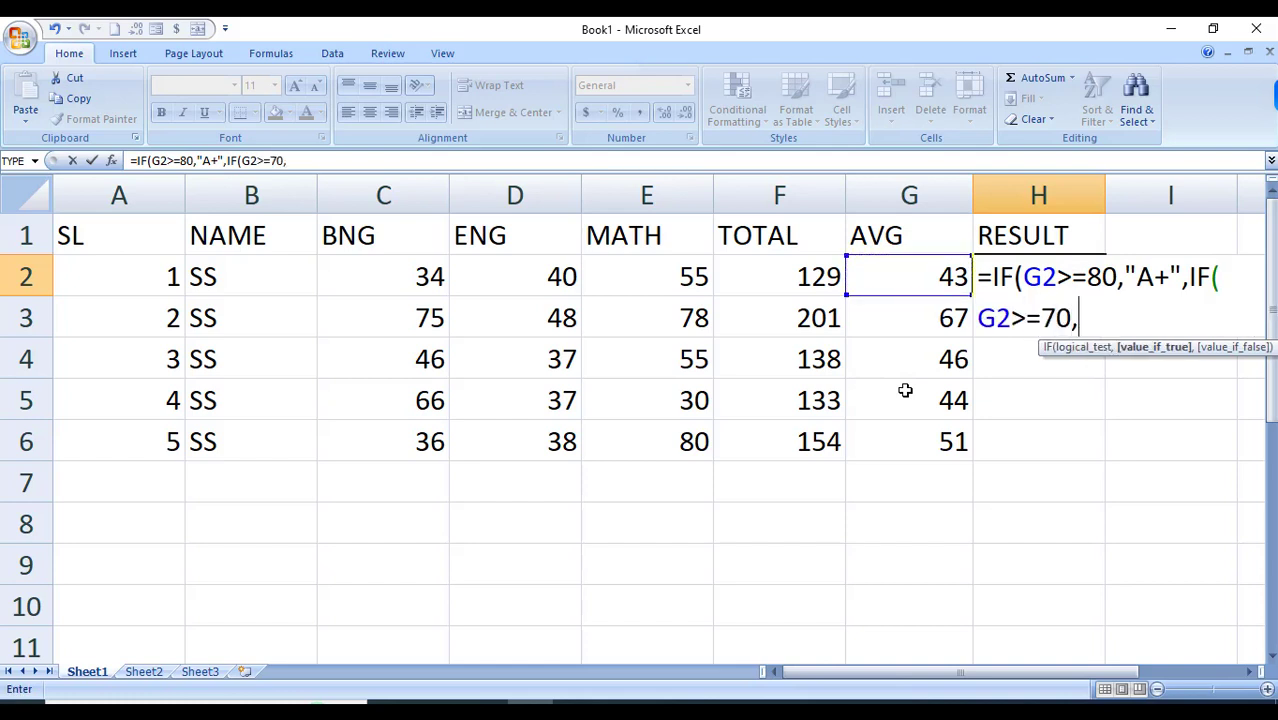
pyautogui.write('"A",')
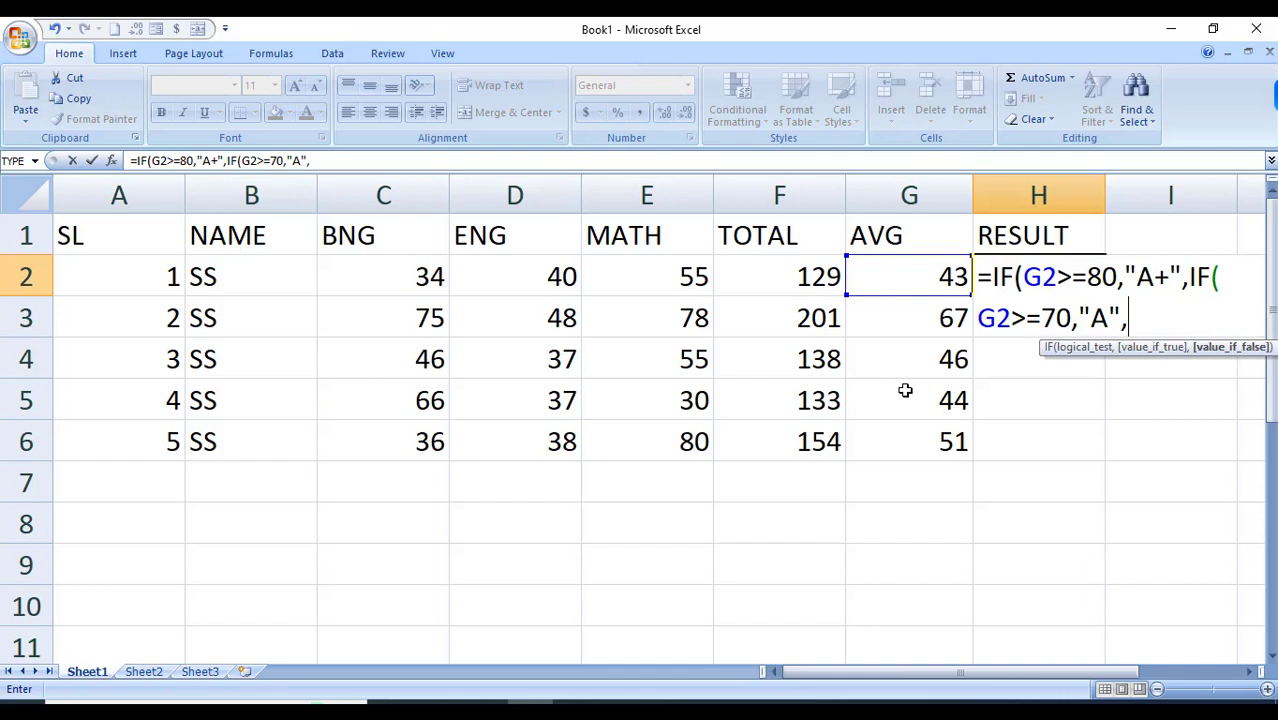
# Step: Extend the H2 formula with nested IFs returning "A-" when G2>=60 and "B" when G2>=50
pyautogui.write('IF(')
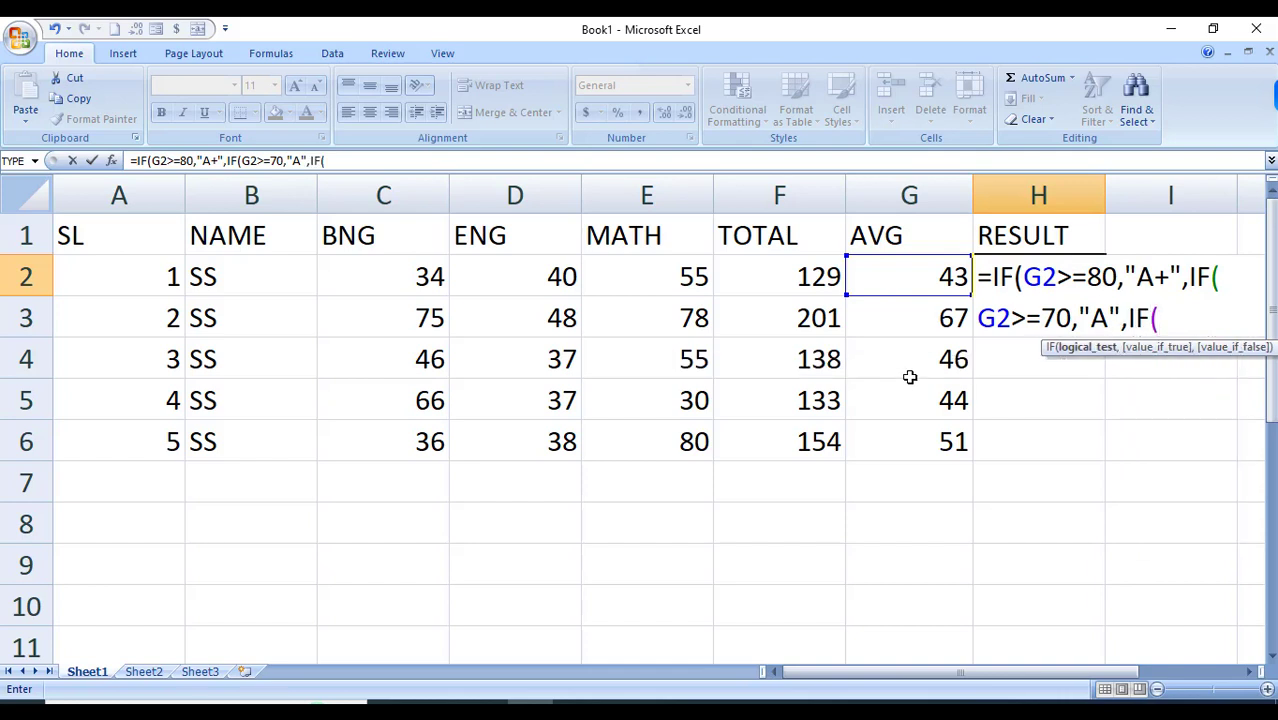
pyautogui.click(940, 288)
pyautogui.write('>=')
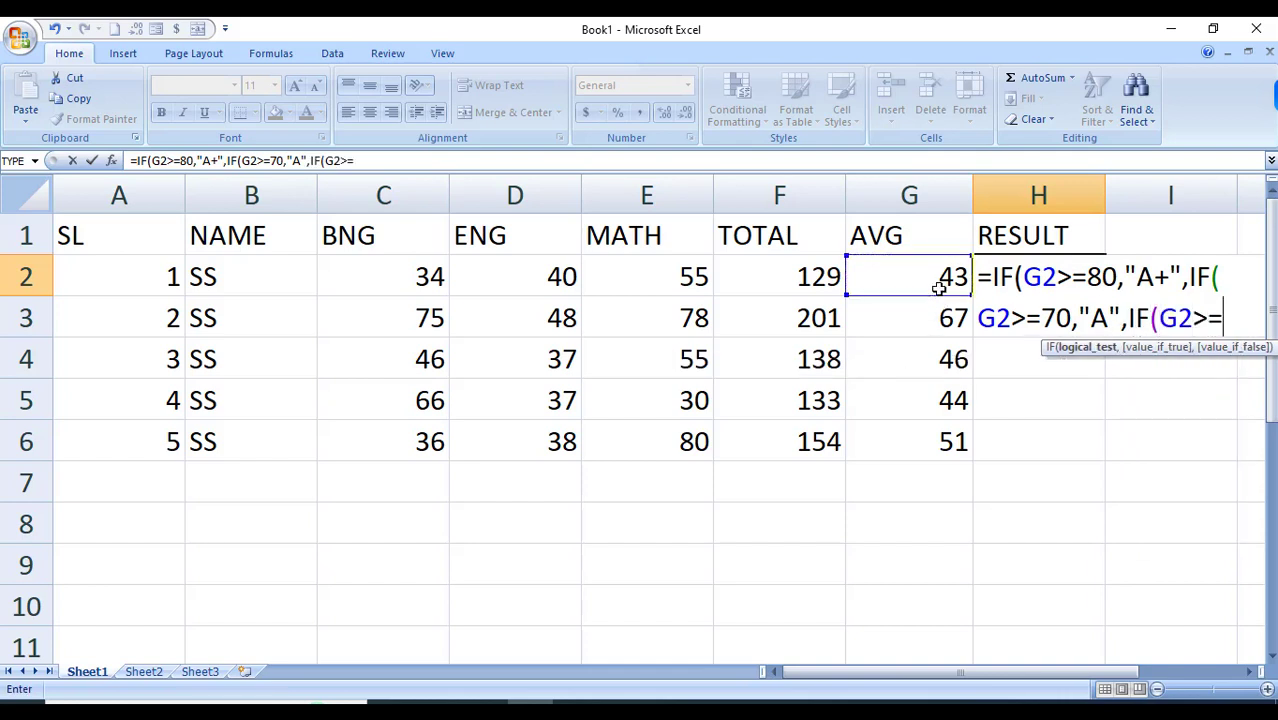
pyautogui.write('60,"A-')
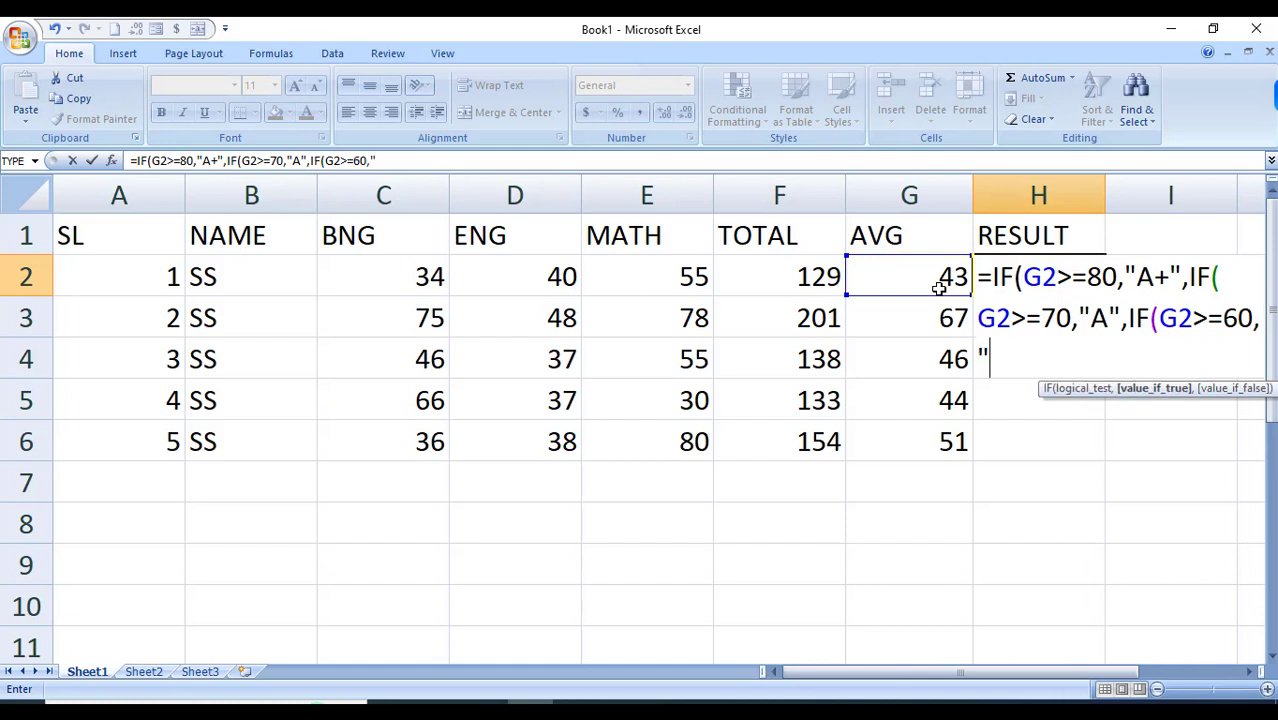
pyautogui.write('",IF')
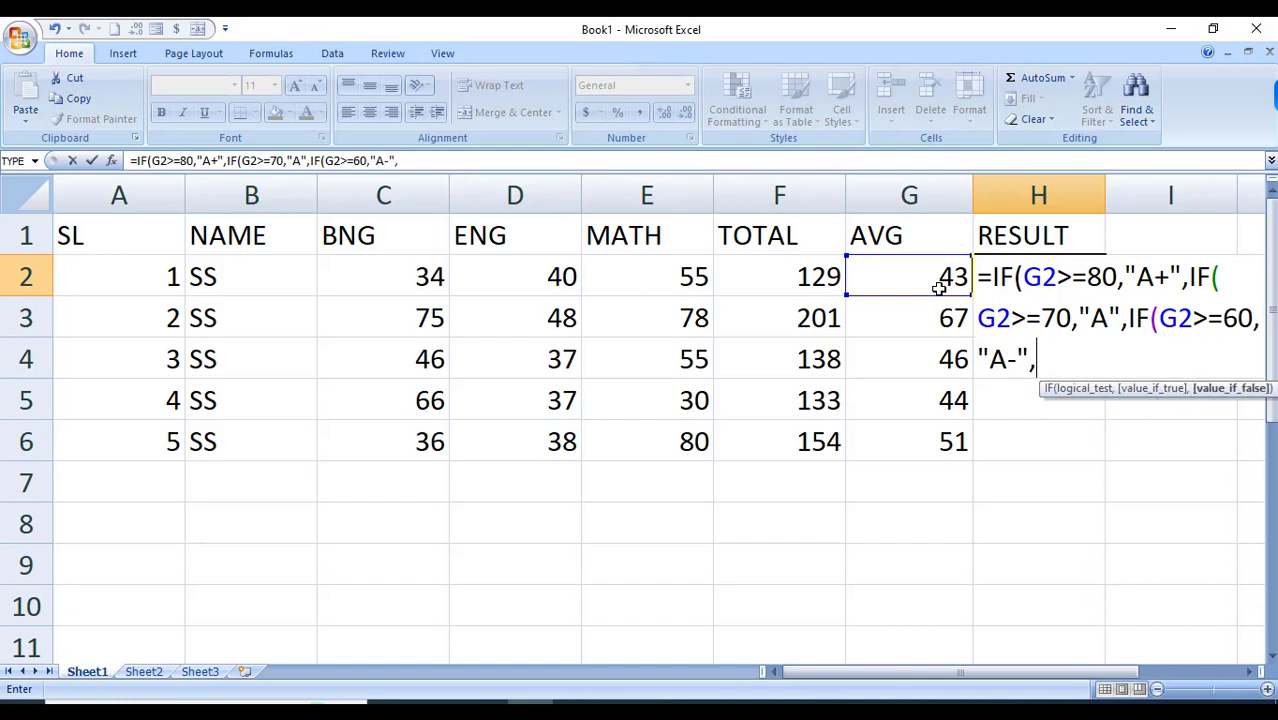
pyautogui.write('(')
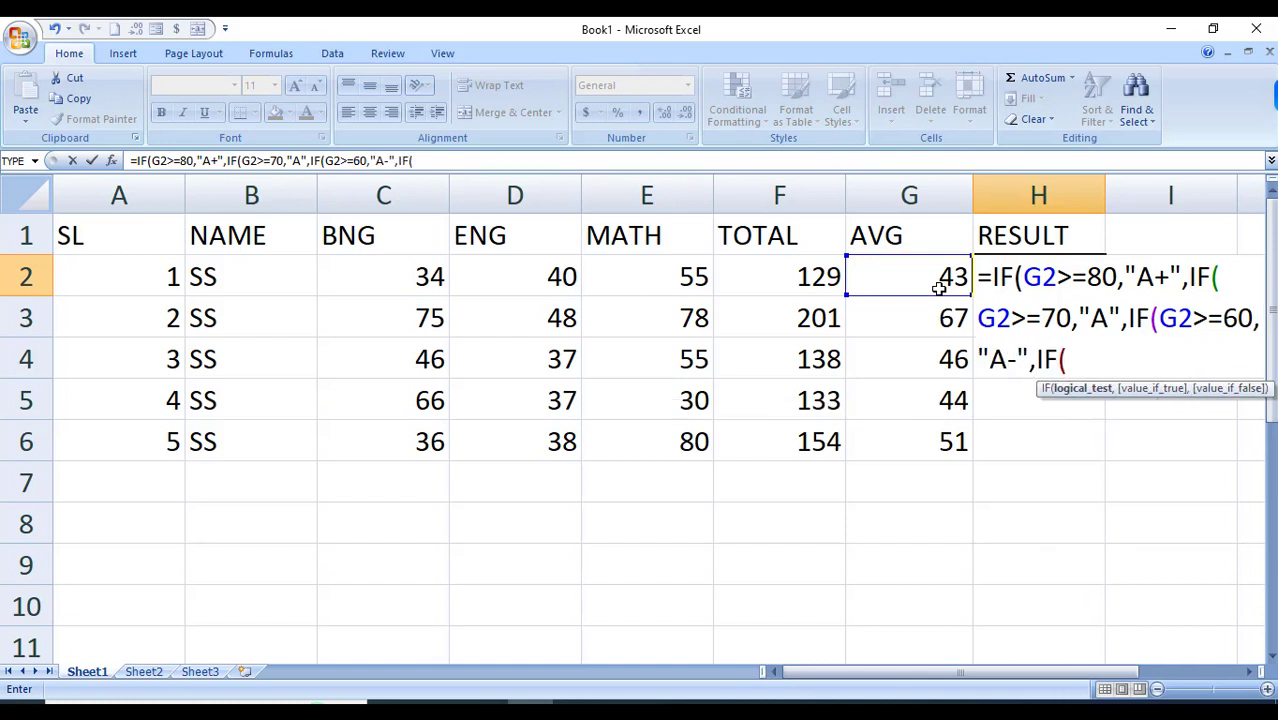
pyautogui.click(941, 280)
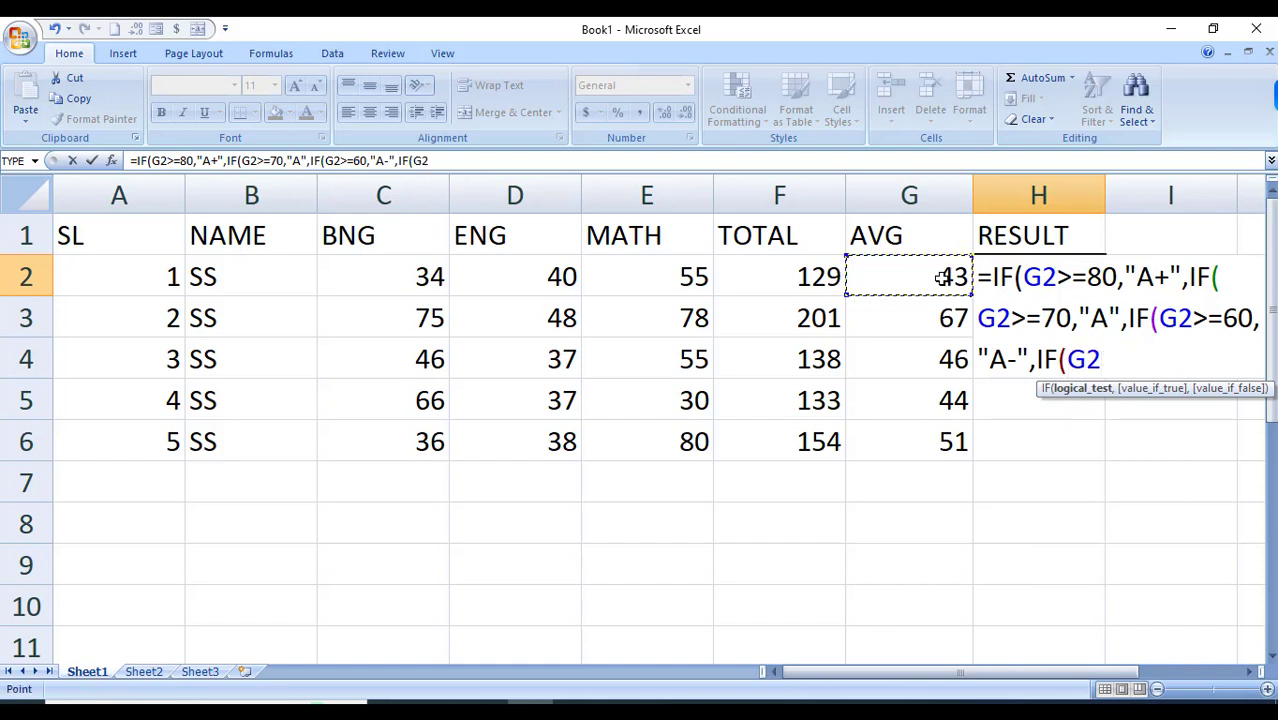
pyautogui.write('>=50,"B"')
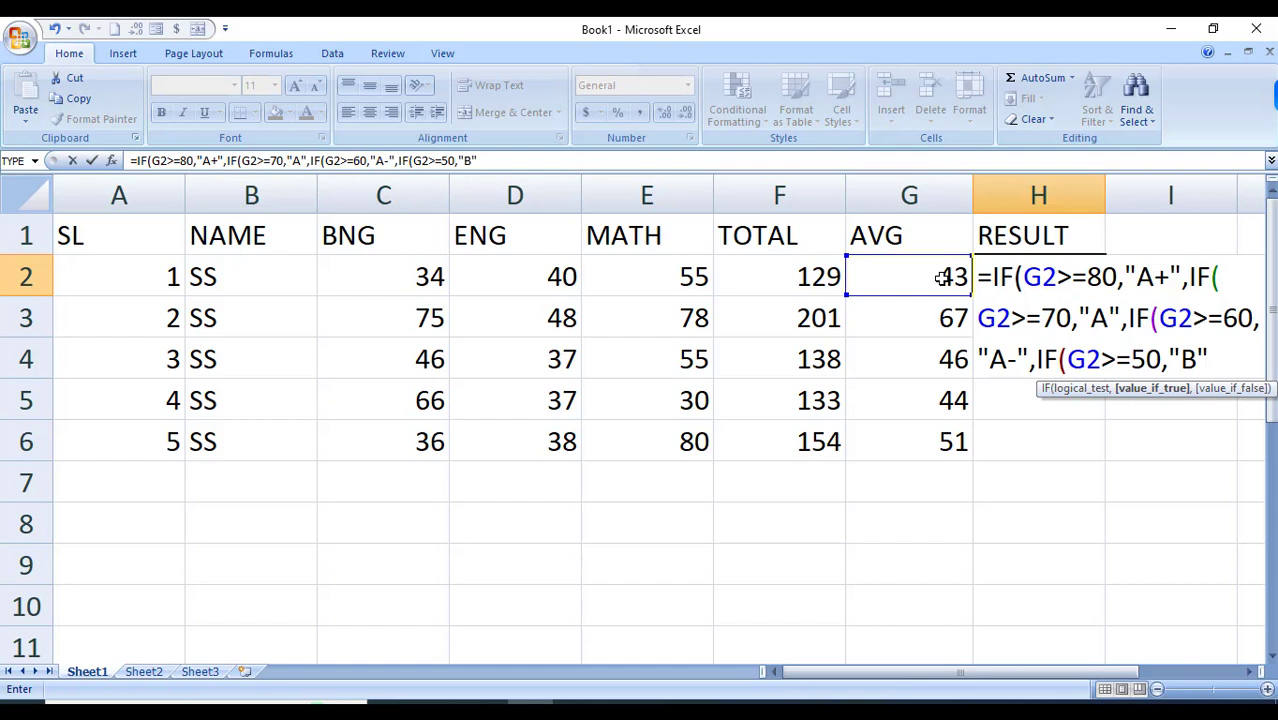
# Step: Add nested IFs to the H2 formula returning "C" when G2>=40 and "D" when G2>=33
pyautogui.write(',IF(')
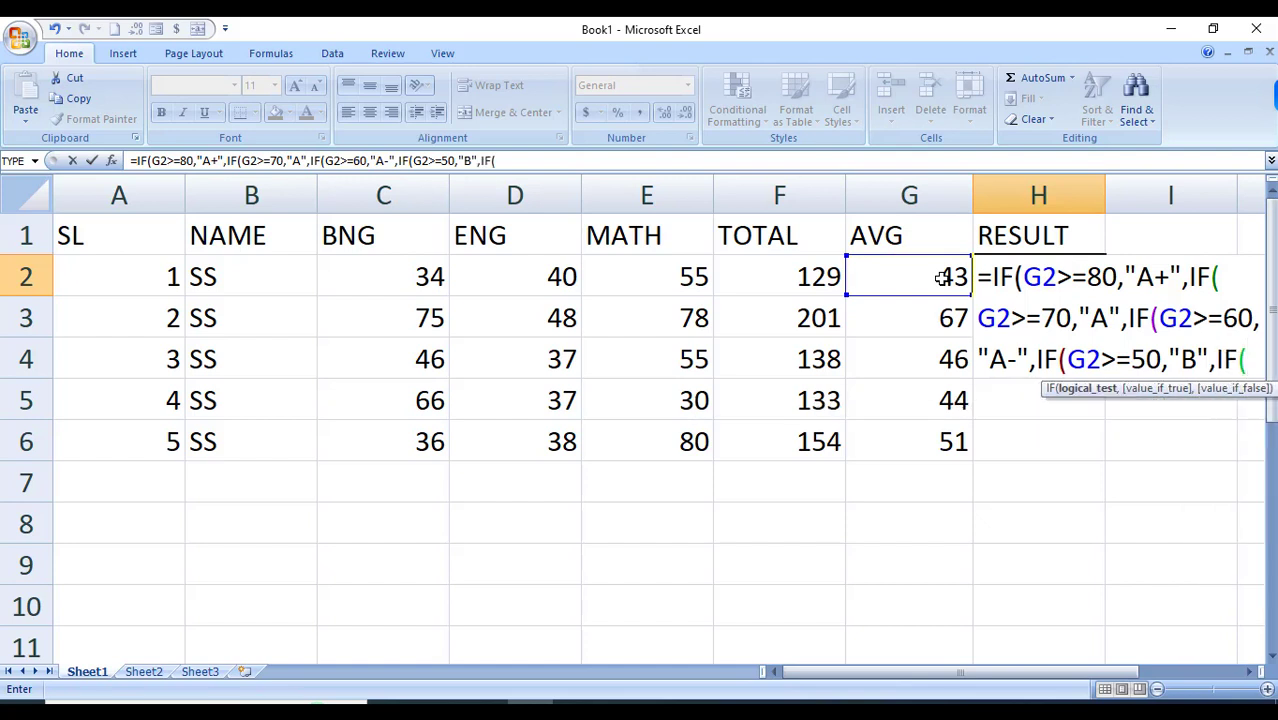
pyautogui.click(914, 290)
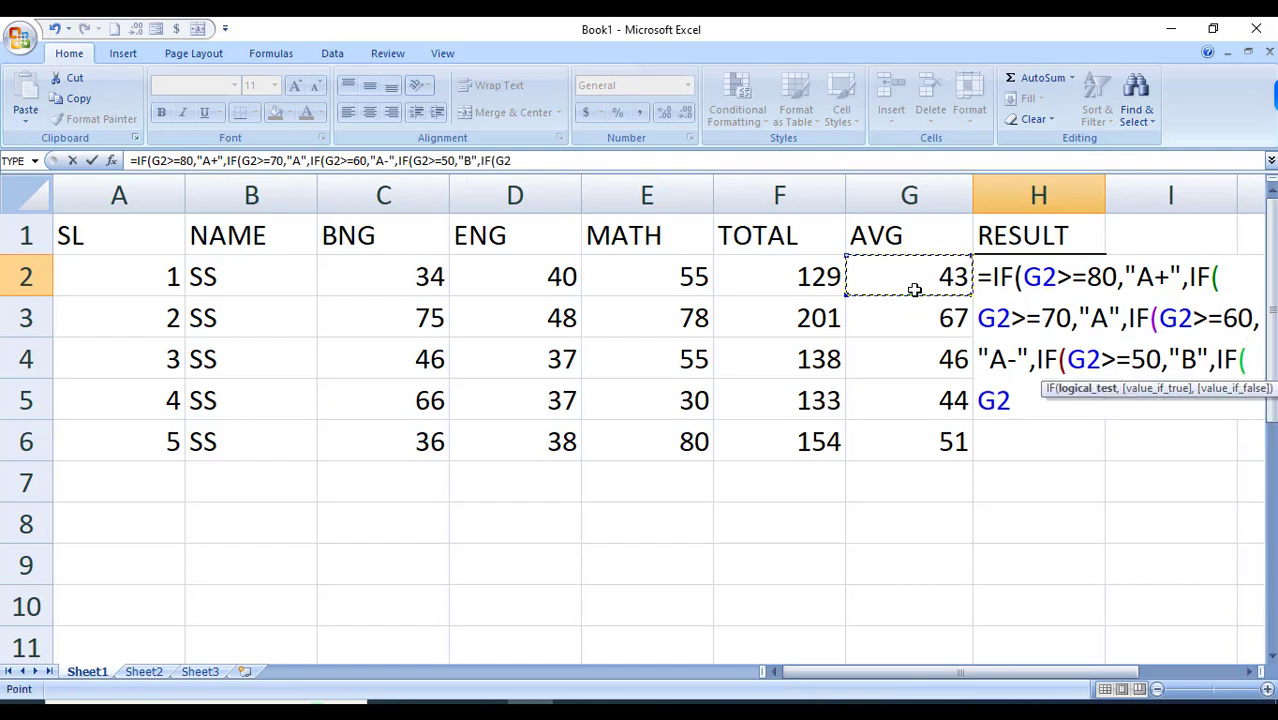
pyautogui.write('>=40')
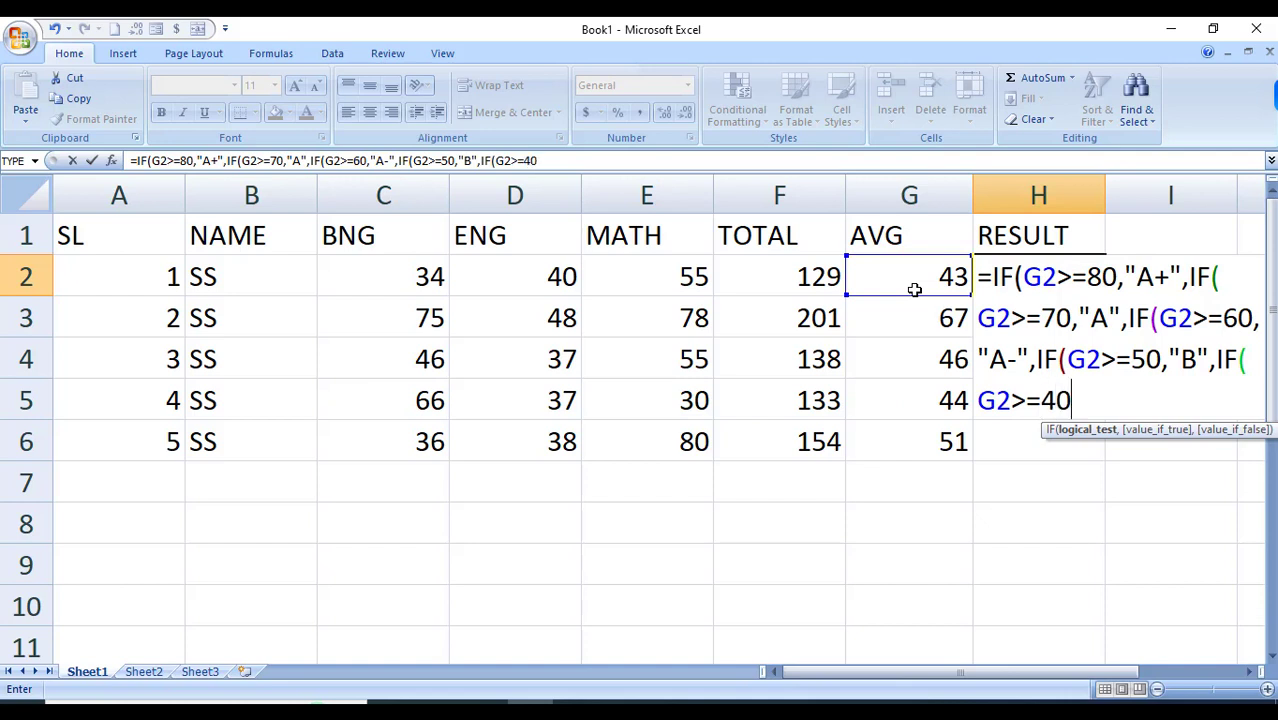
pyautogui.write(',"C",')
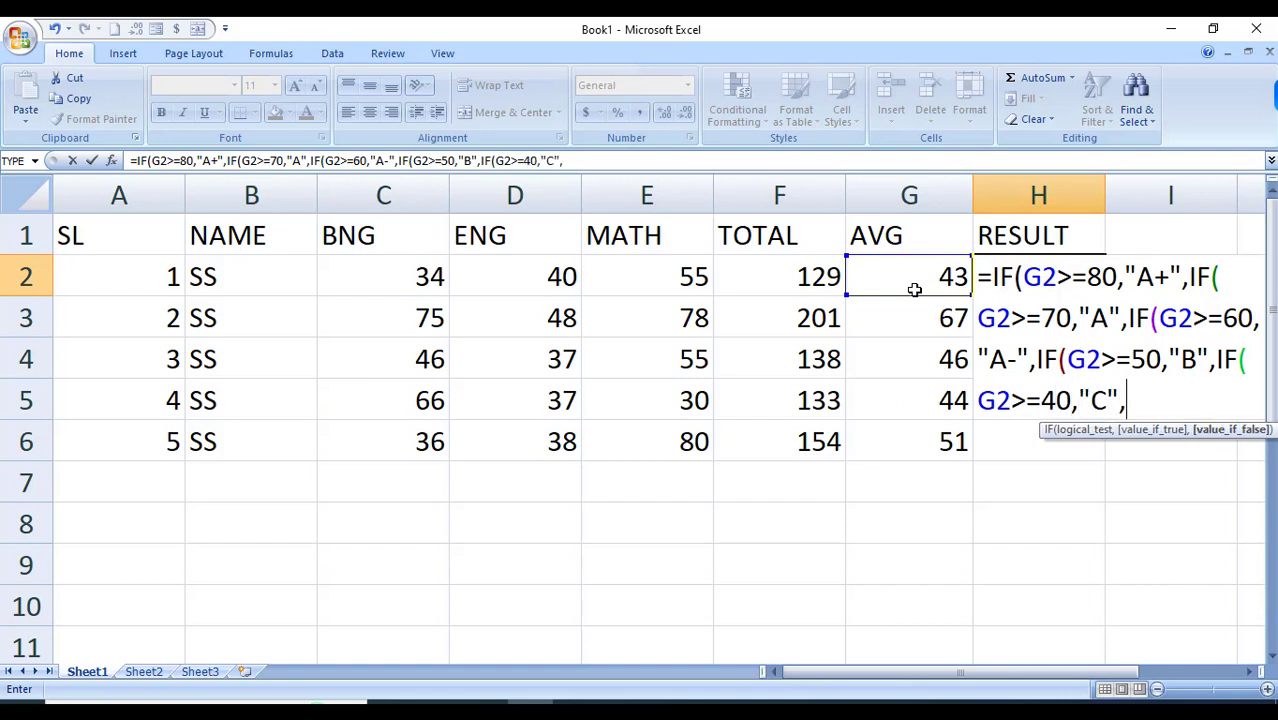
pyautogui.write('IF(')
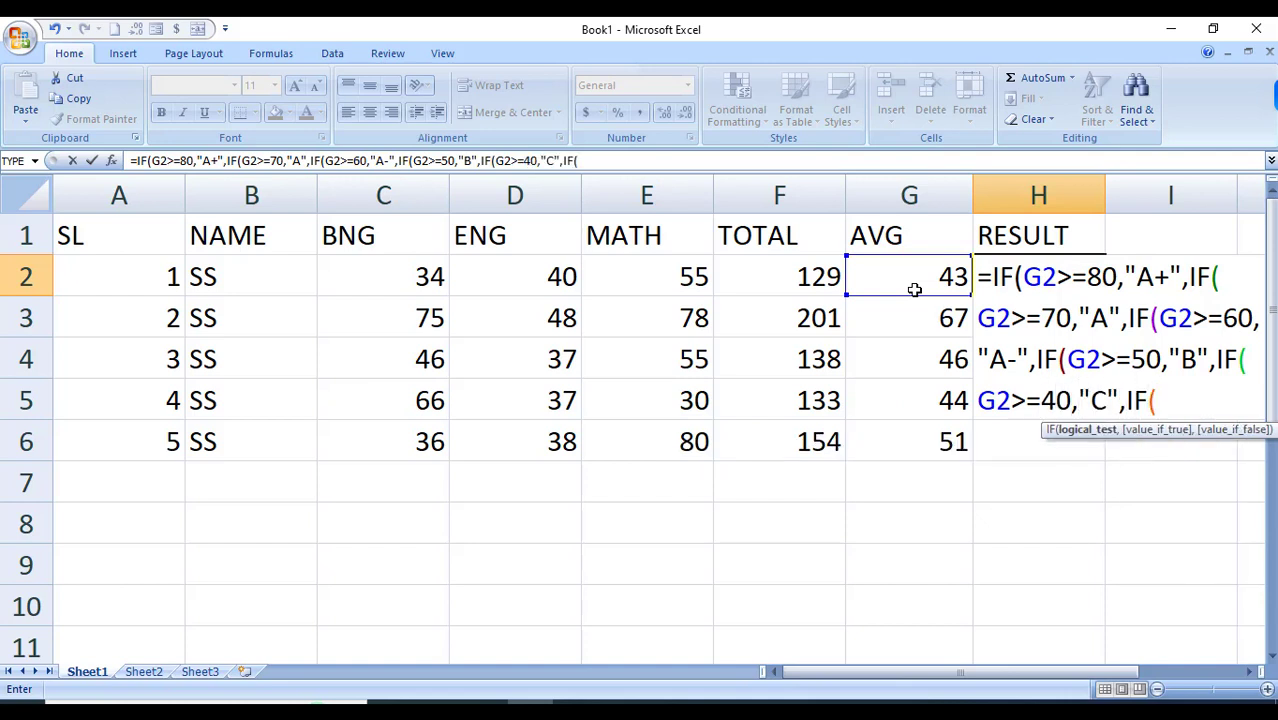
pyautogui.click(913, 276)
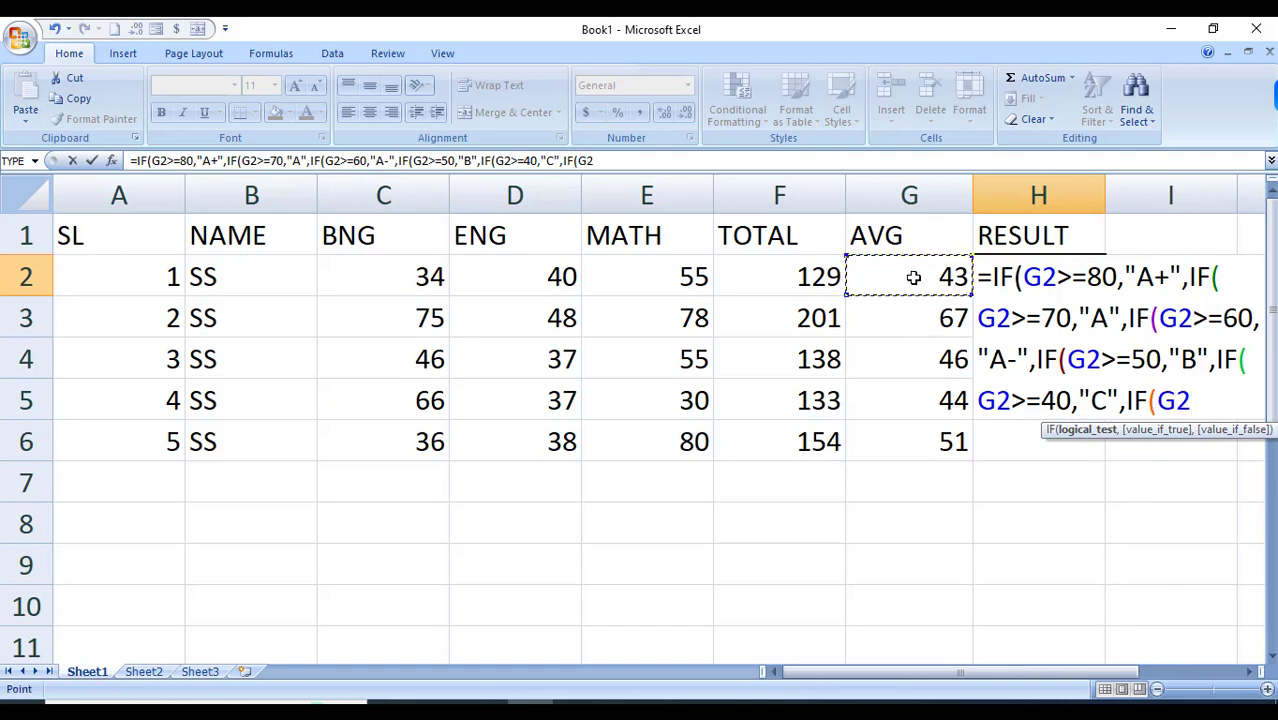
pyautogui.write('>=33')
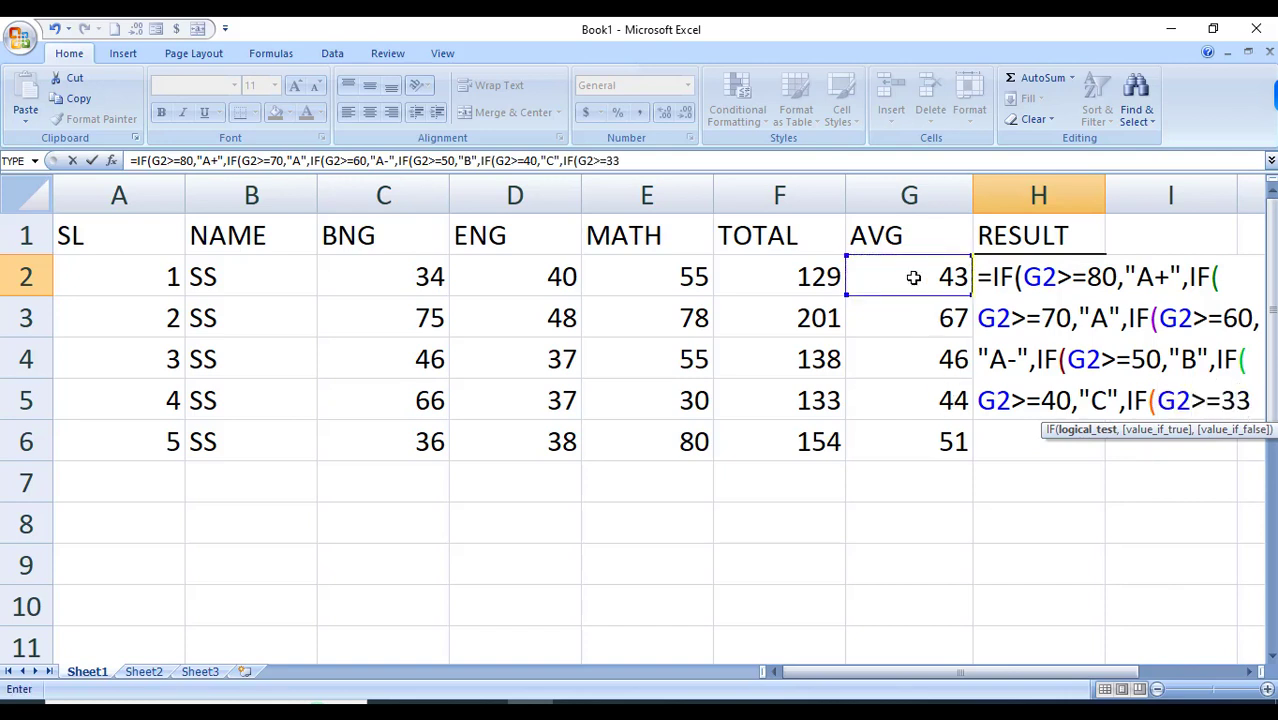
pyautogui.write(',"D"')
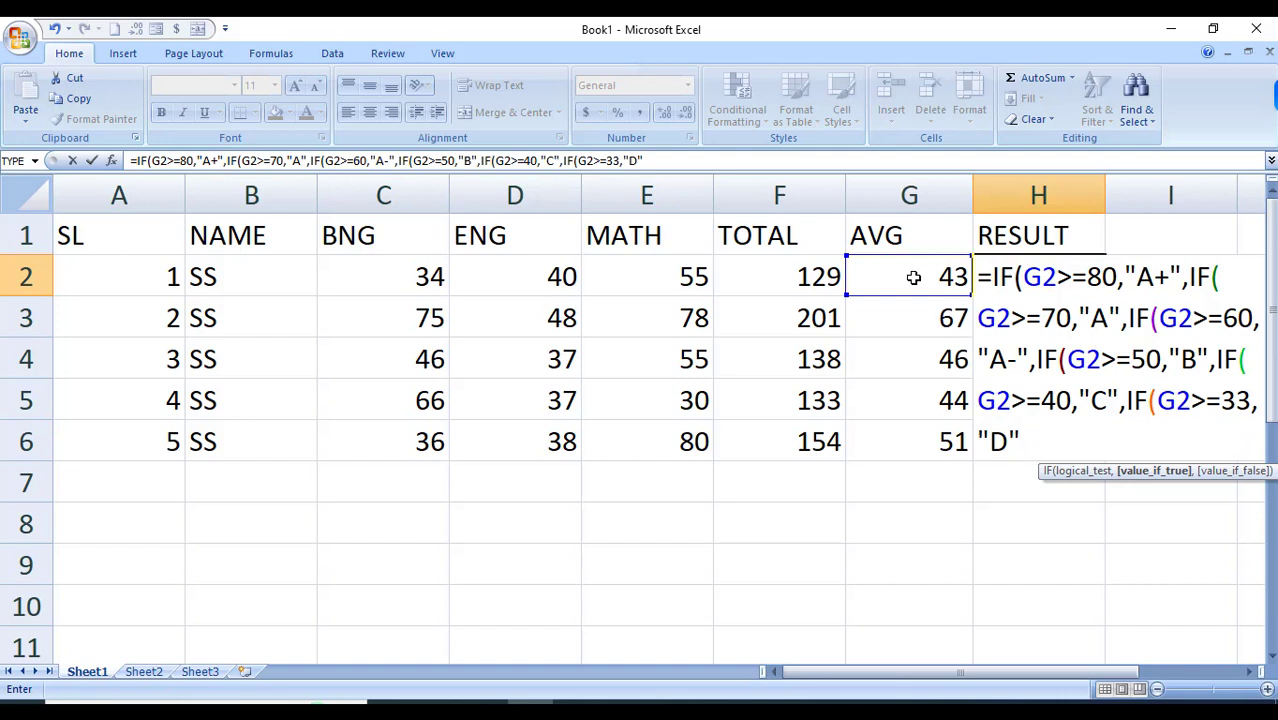
# Step: Finish the H2 formula with "FAIL" as the final fallback, close all six parentheses and enter it
pyautogui.write(',')
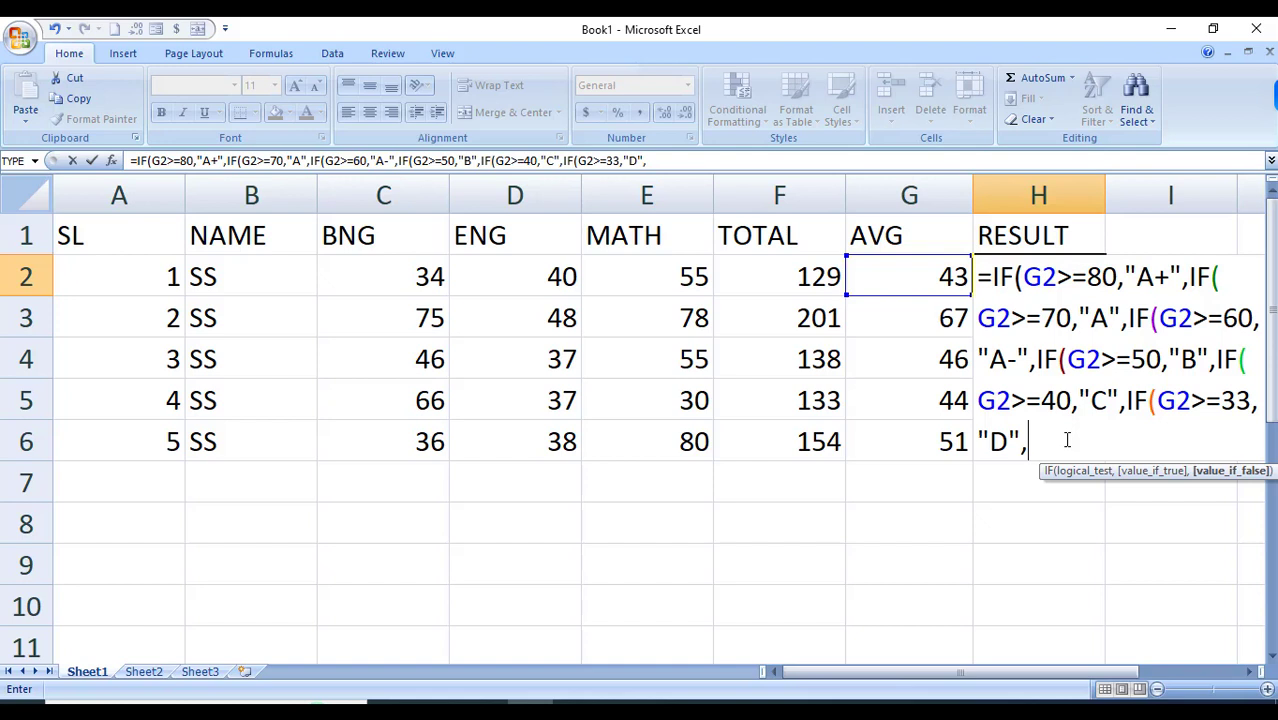
pyautogui.write('"FAIL"')
pyautogui.write('))))))')
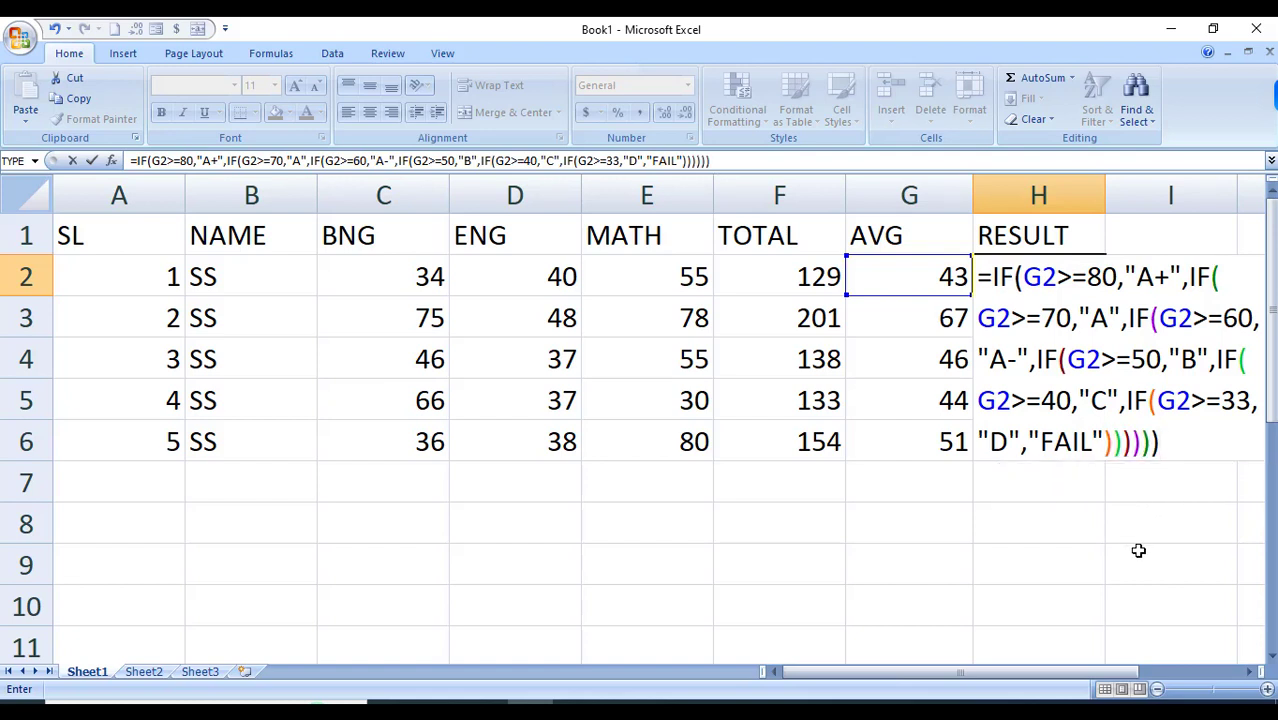
pyautogui.press('Return')
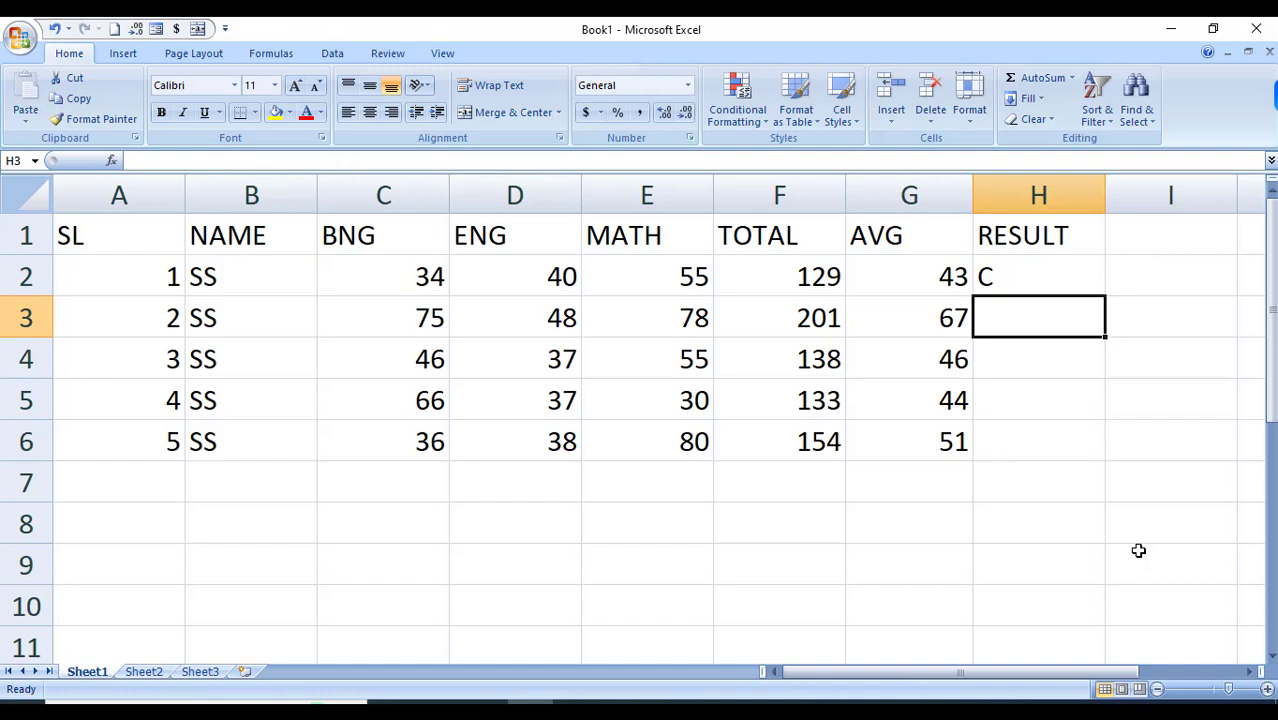
# Step: Fill the RESULT formula from H2 down to H6 for the remaining students
pyautogui.click(1056, 285)
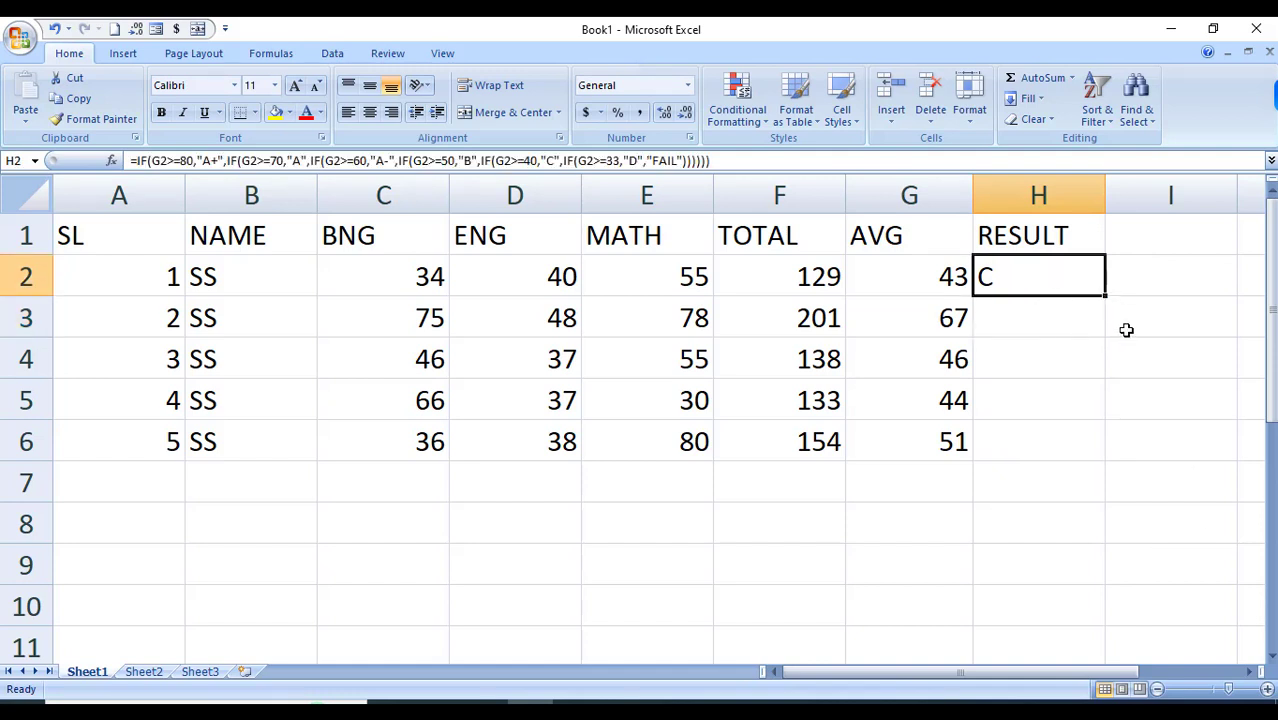
pyautogui.click(1061, 372)
pyautogui.click(1047, 277)
pyautogui.moveTo(1106, 294); pyautogui.dragTo(1096, 456)
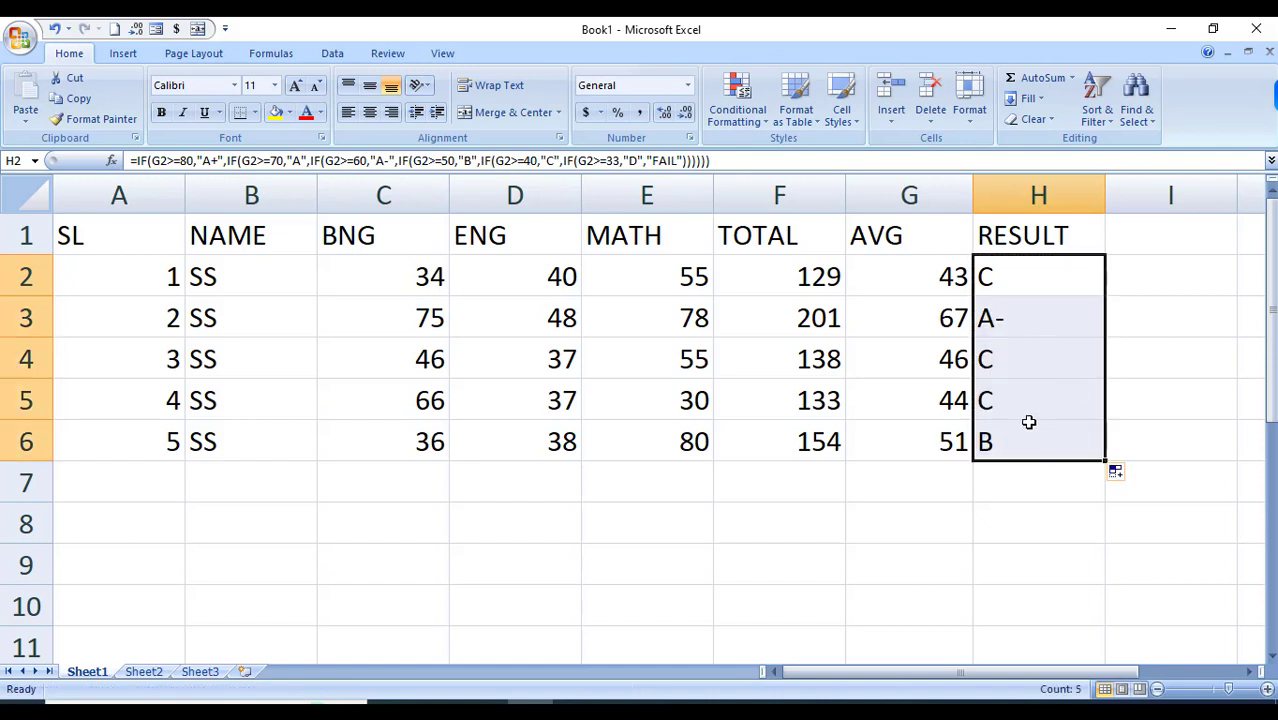
pyautogui.click(870, 533)
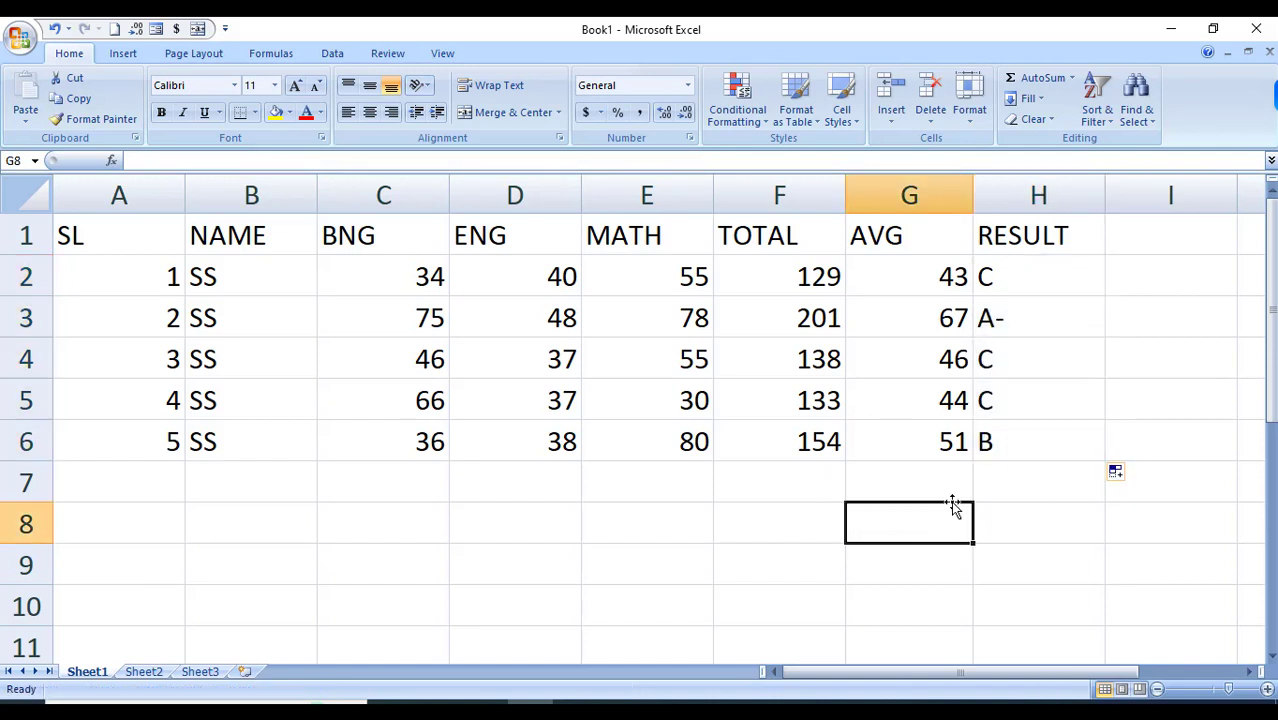